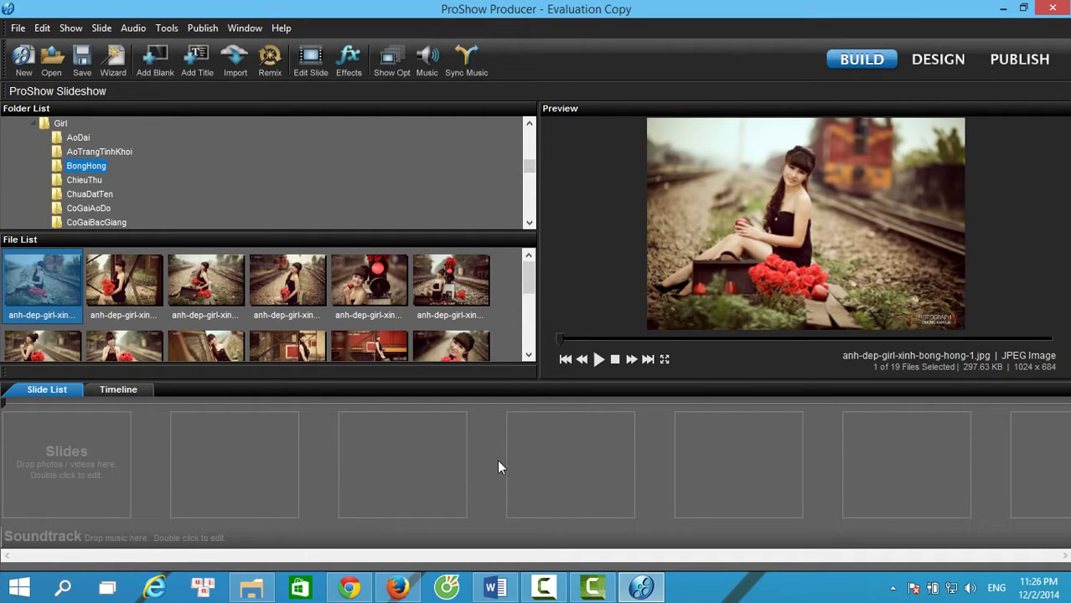
In File Explorer, copy the Vietnam's Got Talent 2014 video from Downloads to the RELAX (E:) drive
click(251, 586)
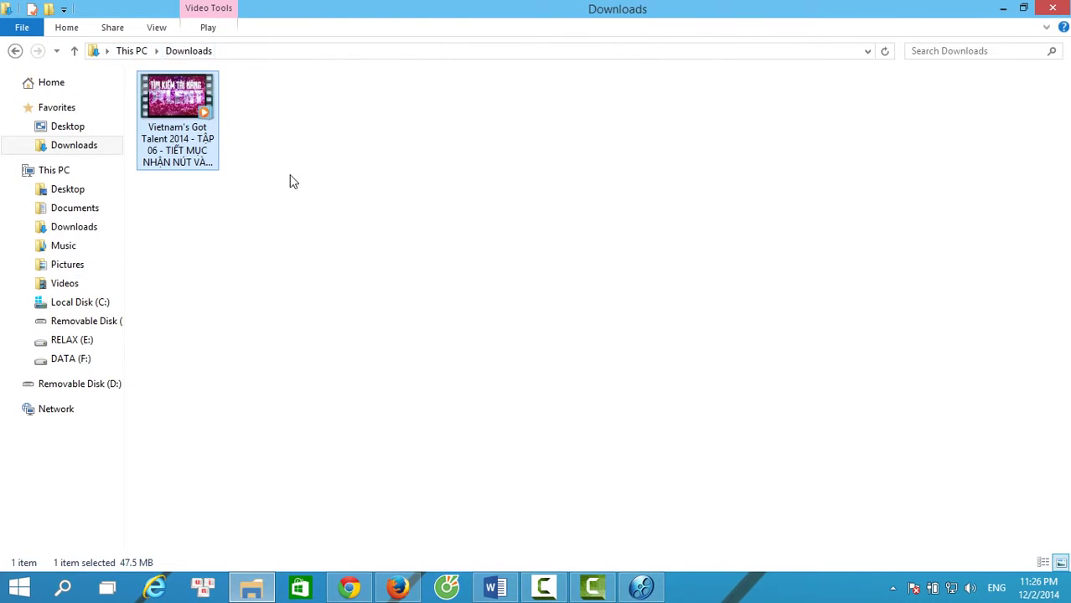
drag(362, 177, 264, 141)
click(168, 105)
click(84, 342)
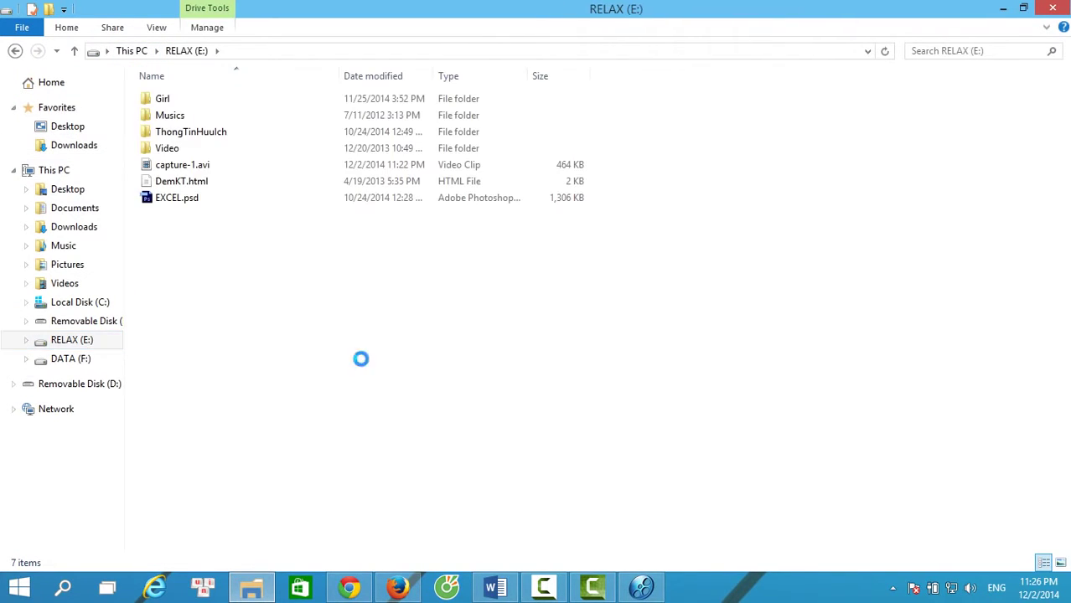
key(ctrl+v)
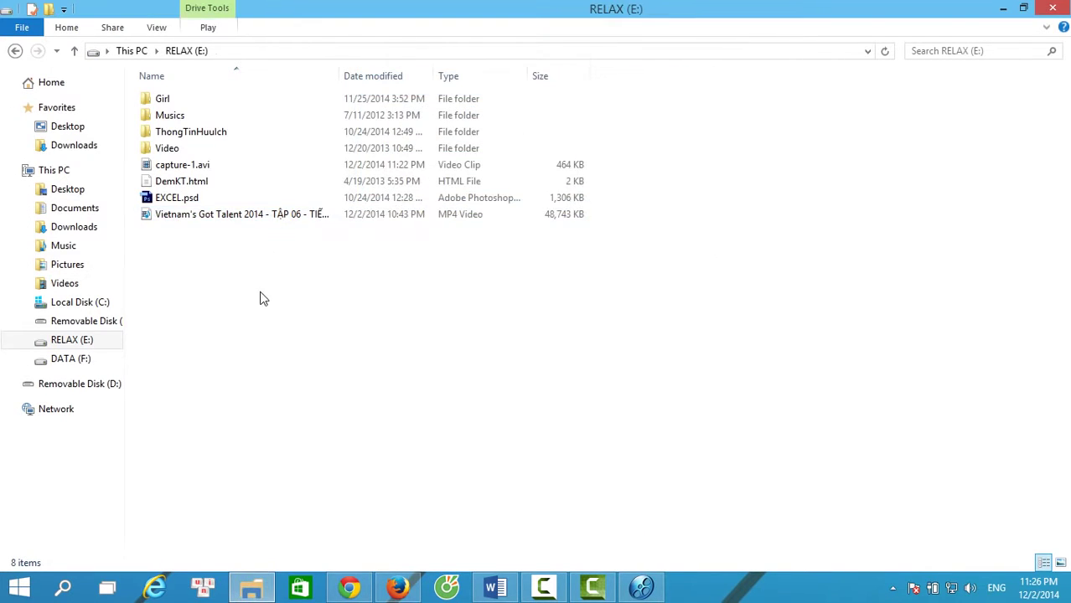
Switch to ProShow Producer and list the files of the RELAX (E:) drive, collapsing its subfolders
click(641, 586)
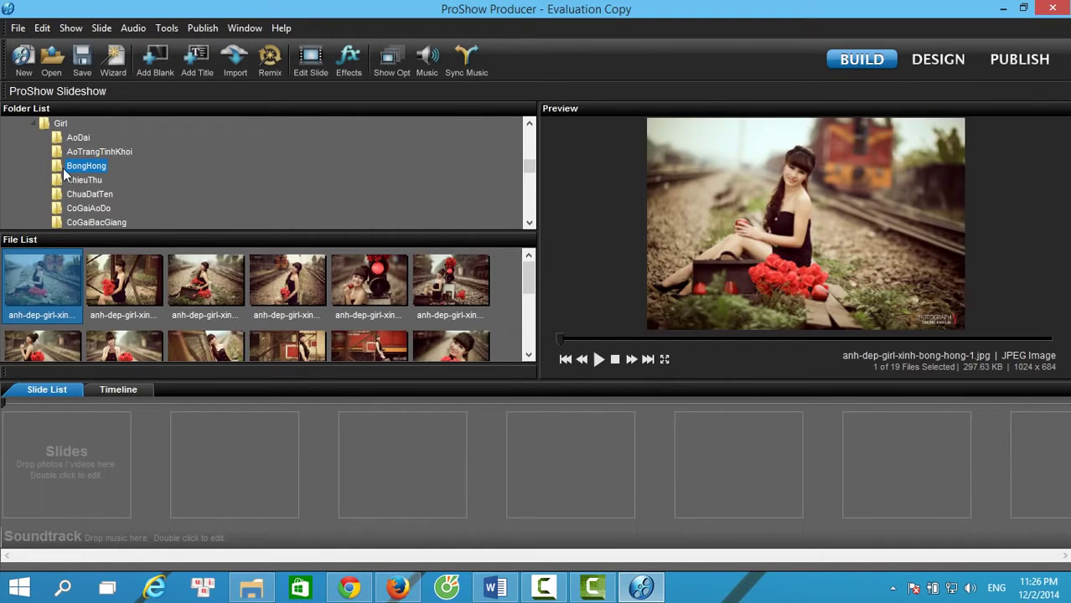
scroll(34, 156, up, 10)
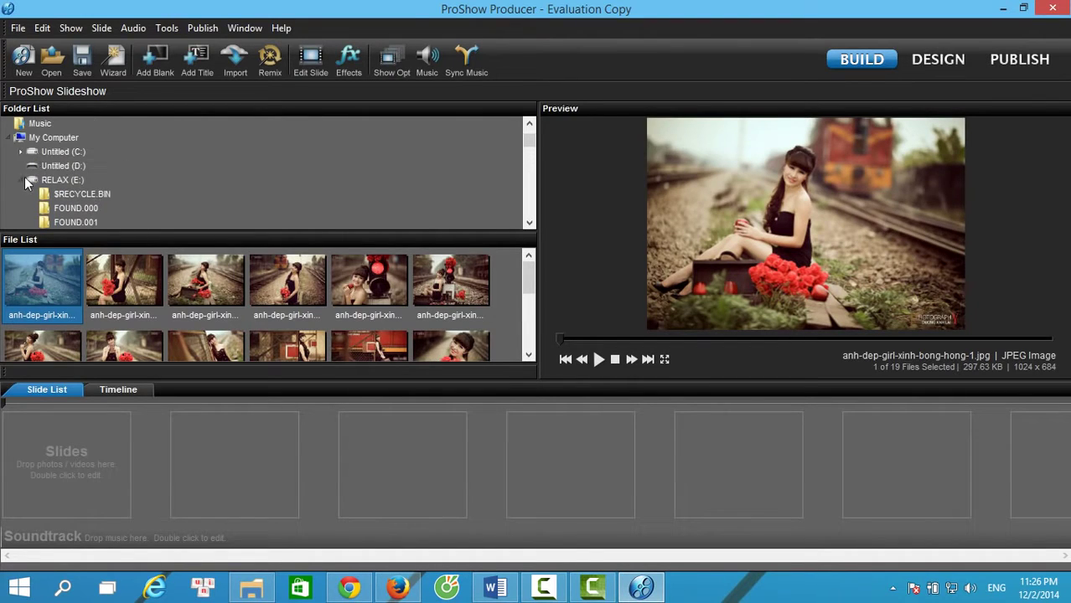
click(49, 180)
click(21, 180)
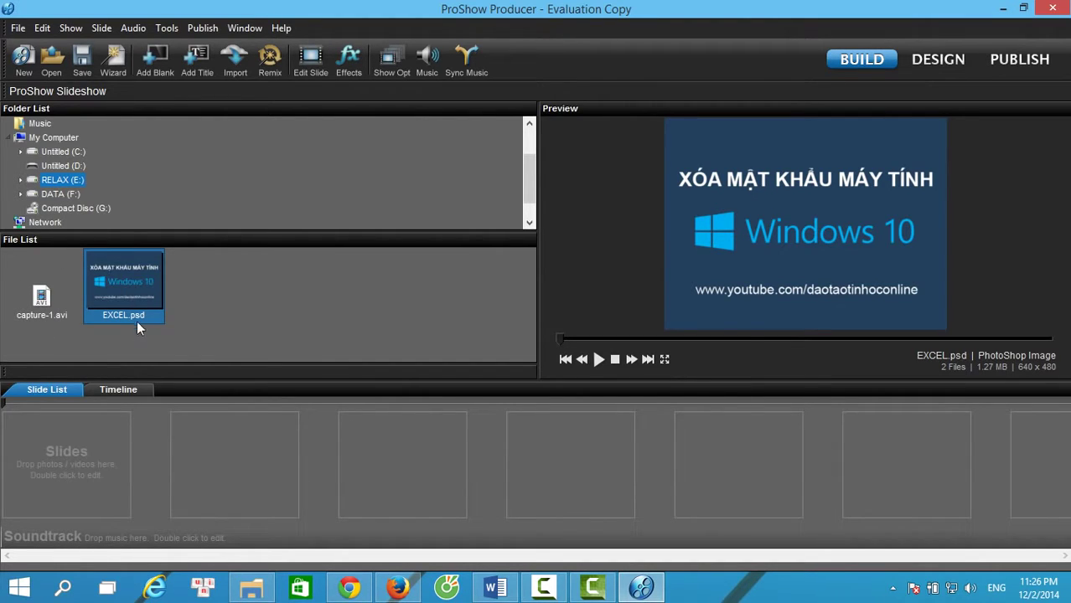
In File Explorer, rename the copied Vietnam's Got Talent video on RELAX (E:) to Nhom4ChiEm.mp4
click(250, 587)
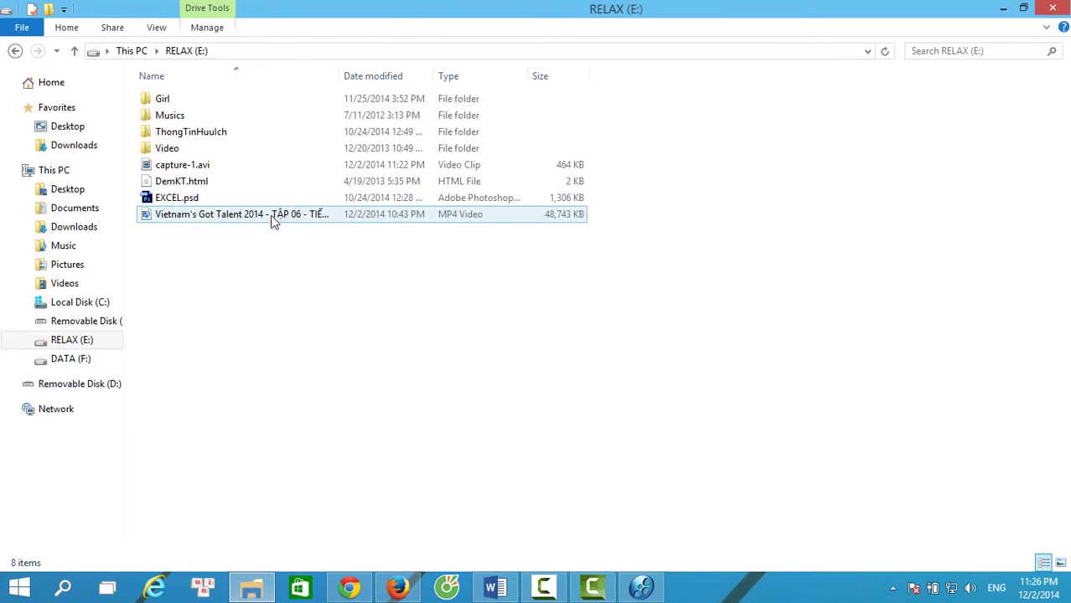
click(234, 219)
click(254, 217)
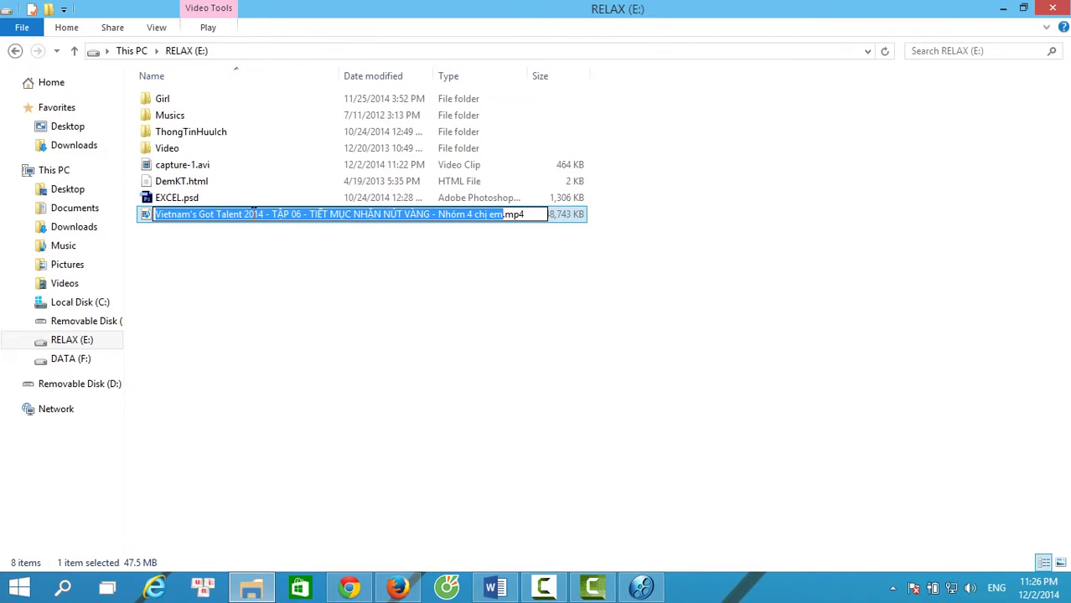
text(Nhom4)
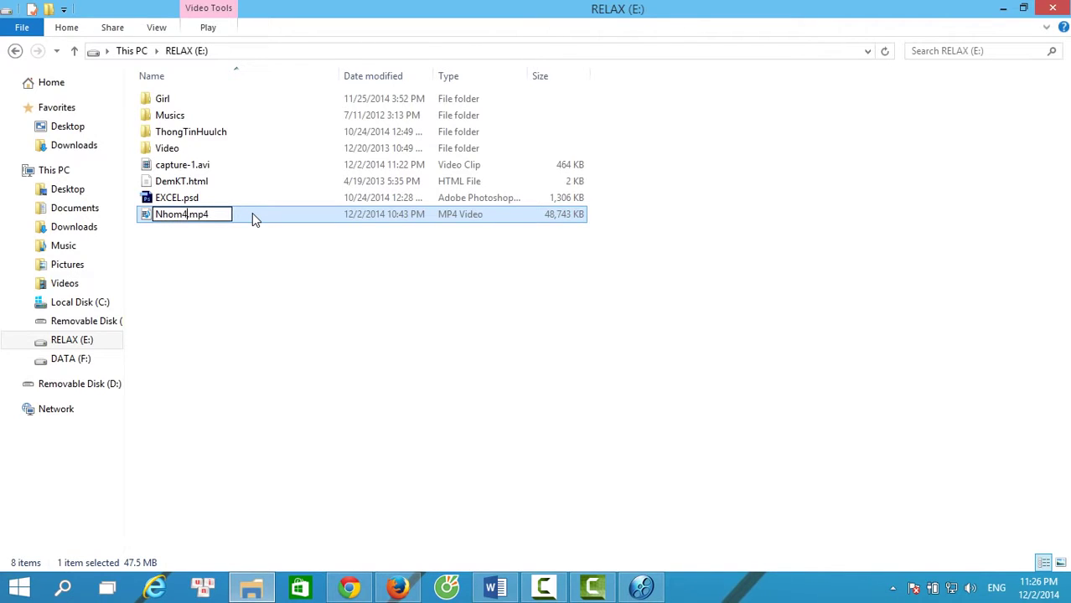
text(ChiEm)
click(294, 292)
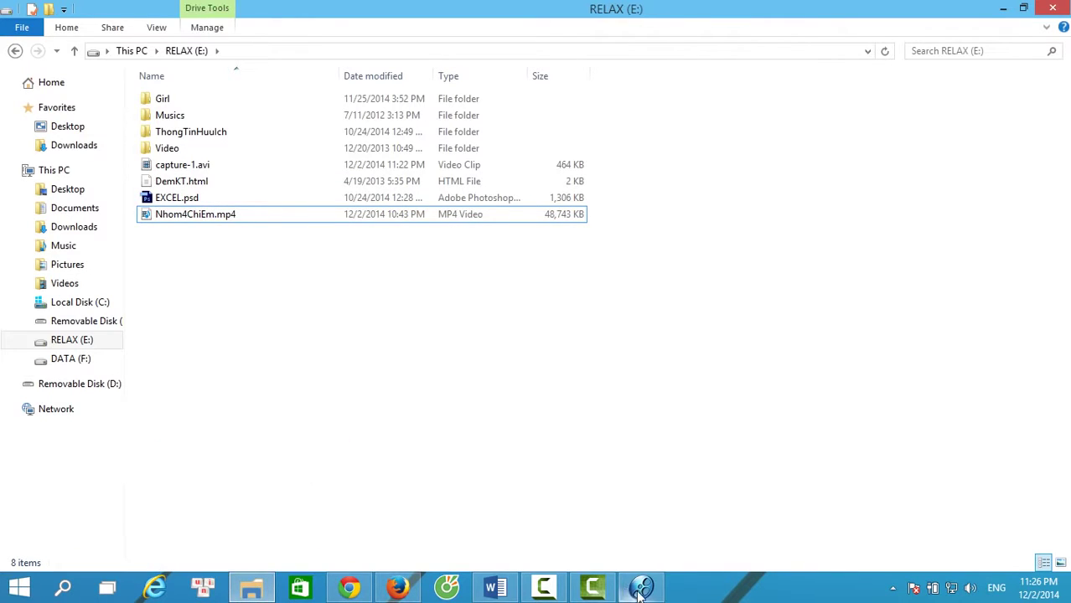
Switch to ProShow Producer and add Nhom4ChiEm.mp4 from the RELAX (E:) drive to the slideshow
click(640, 587)
click(212, 289)
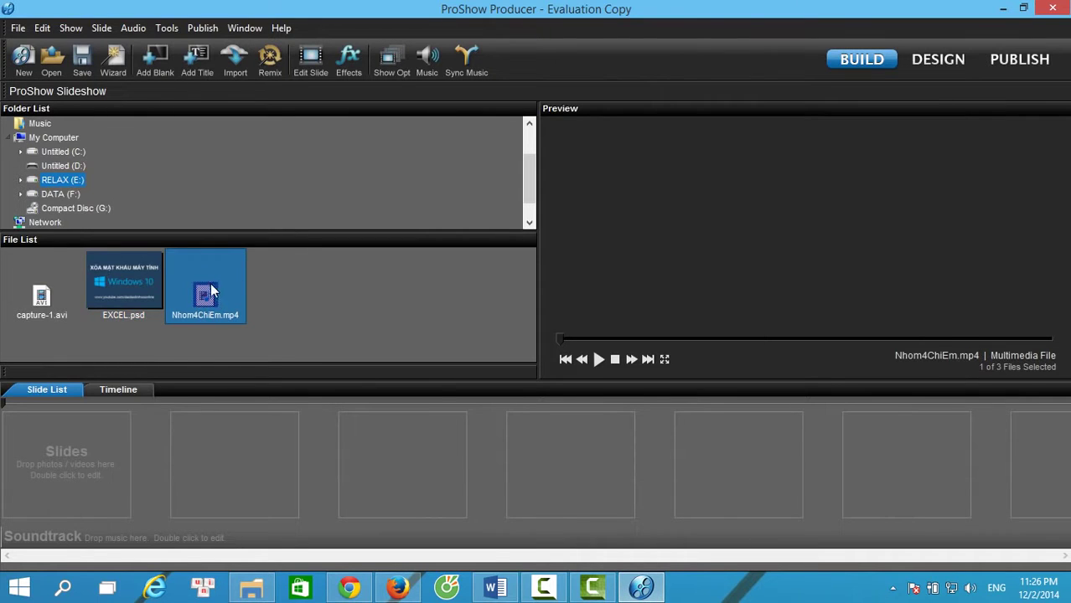
right_click(217, 286)
click(245, 290)
Check the file details of Nhom4ChiEm.mp4 in File Explorer and return to ProShow Producer
click(251, 586)
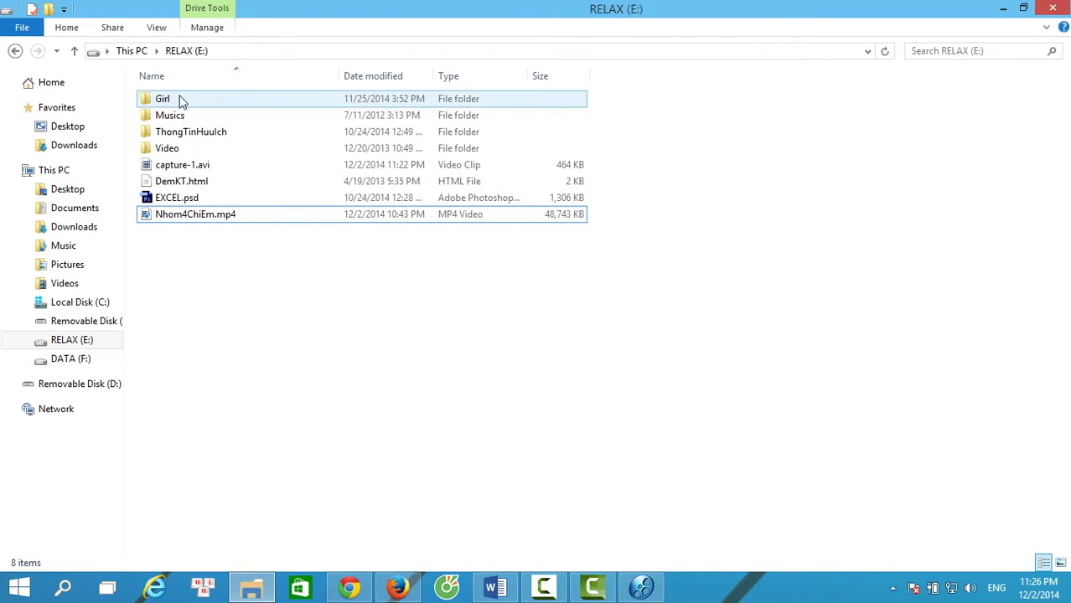
click(209, 219)
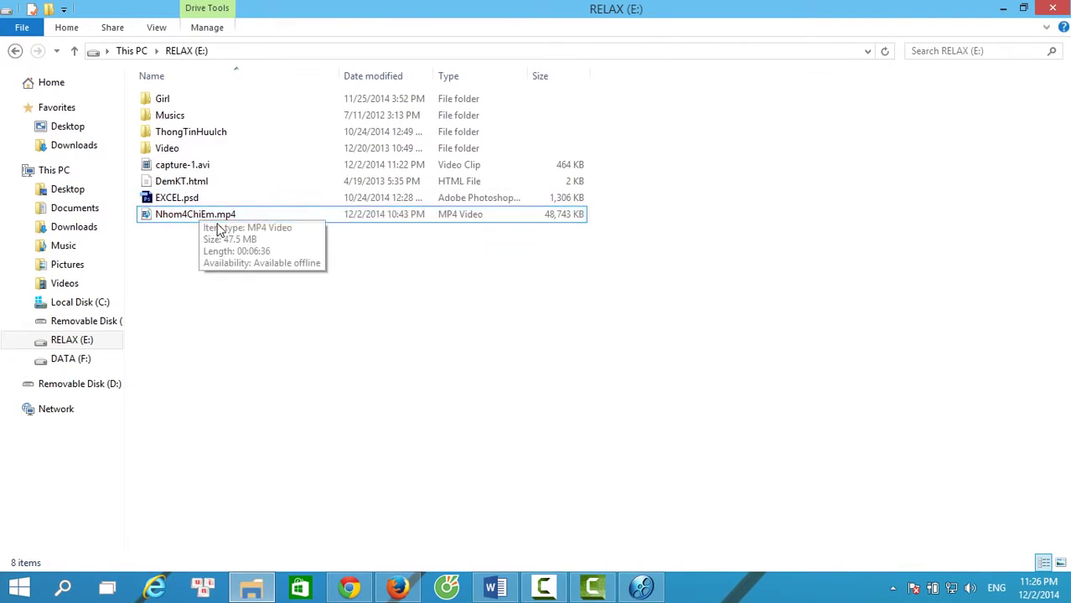
click(248, 270)
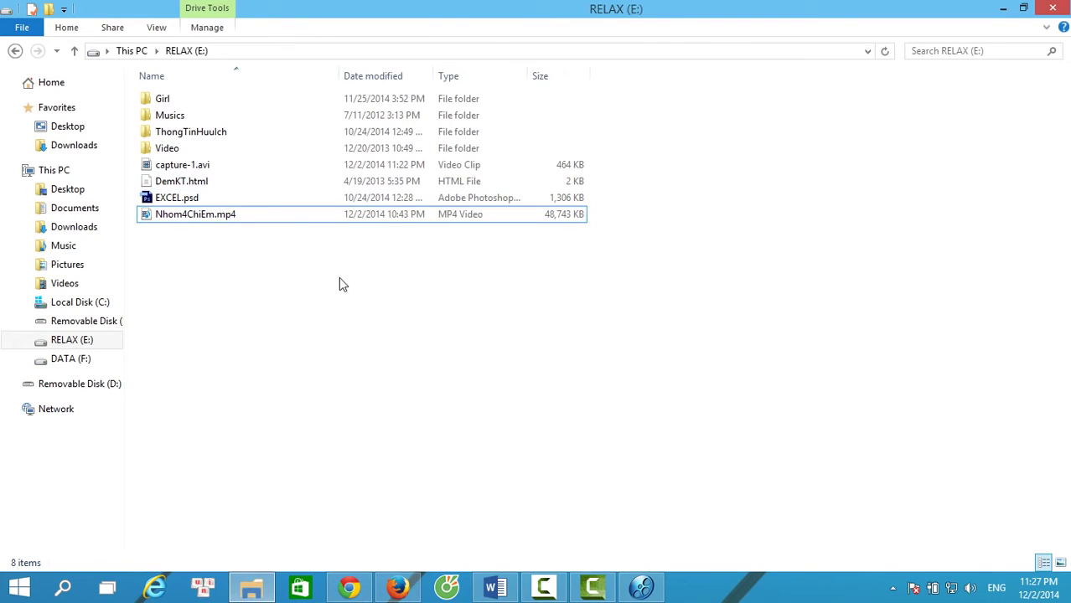
click(641, 589)
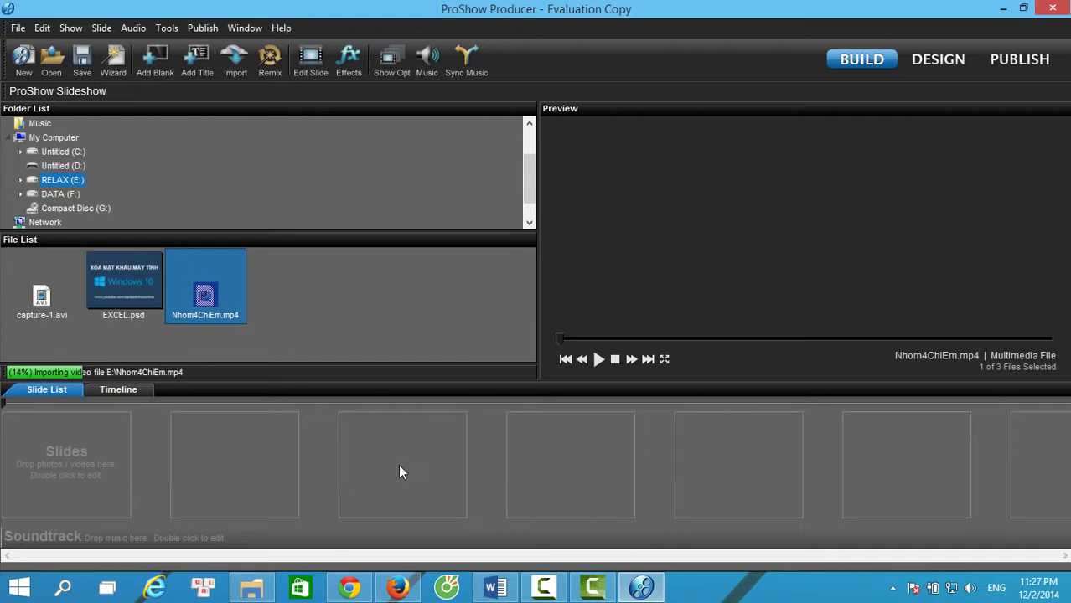
Switch to Chrome and look through the Đào Tạo Tin Học YouTube channel's videos and its playlists page
click(349, 589)
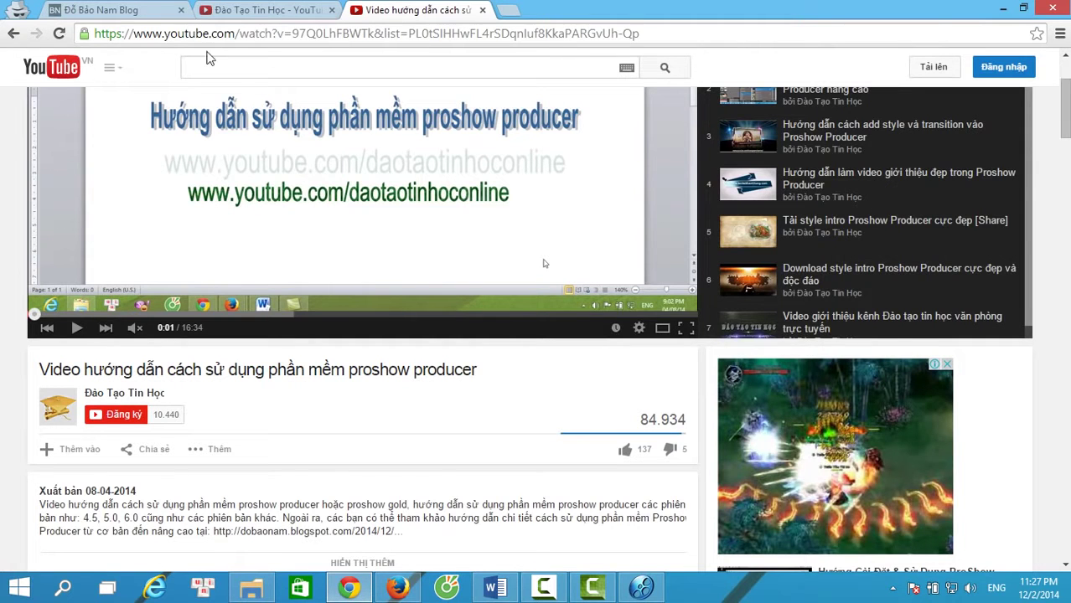
click(259, 9)
scroll(434, 285, up, 5)
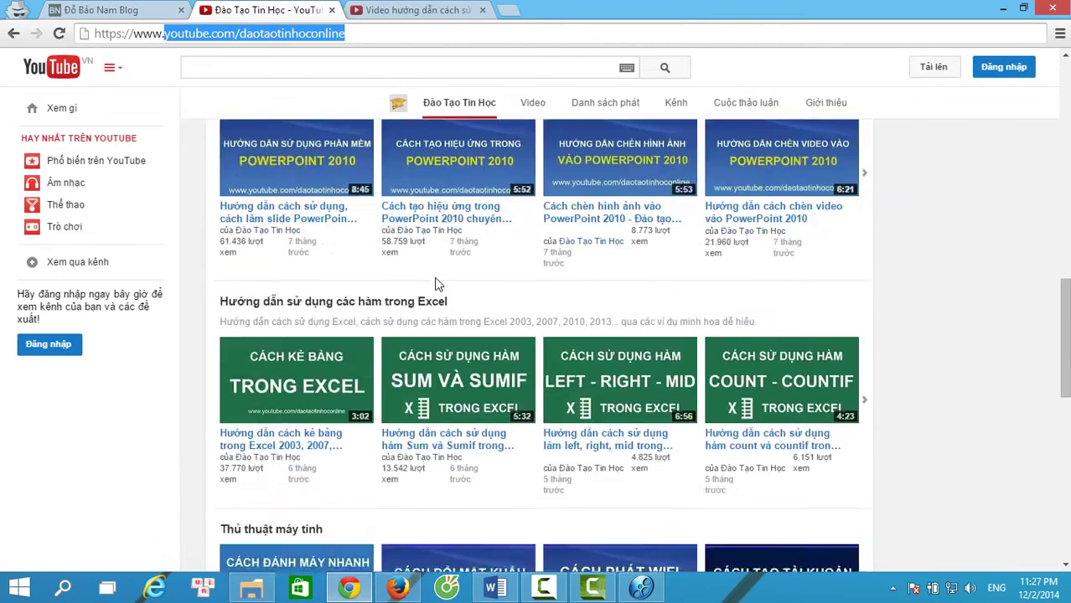
scroll(434, 285, down, 8)
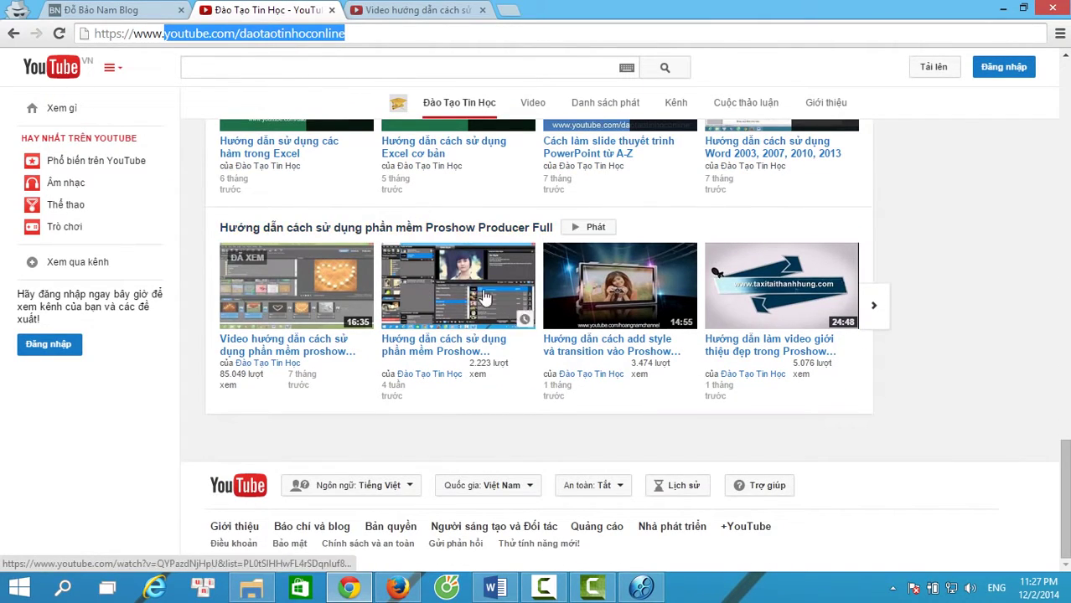
scroll(708, 277, up, 4)
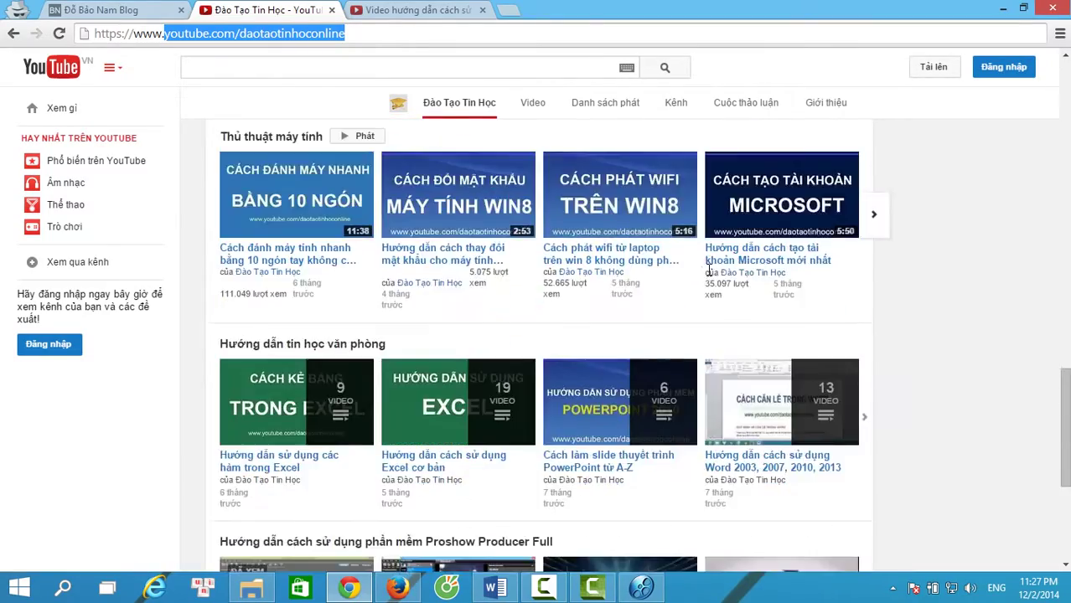
scroll(708, 270, up, 5)
click(617, 244)
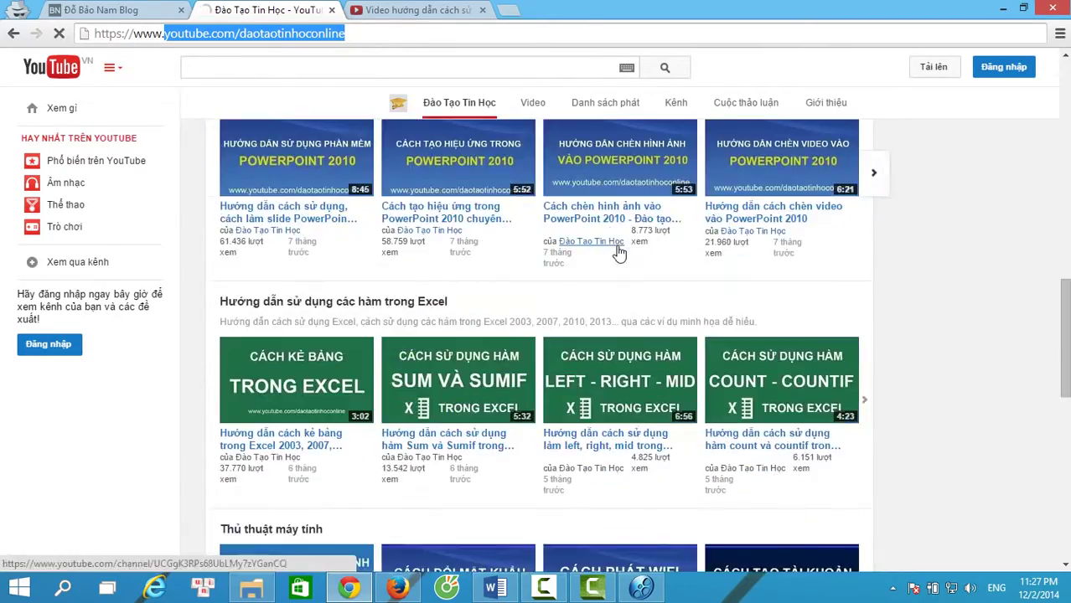
scroll(617, 319, up, 10)
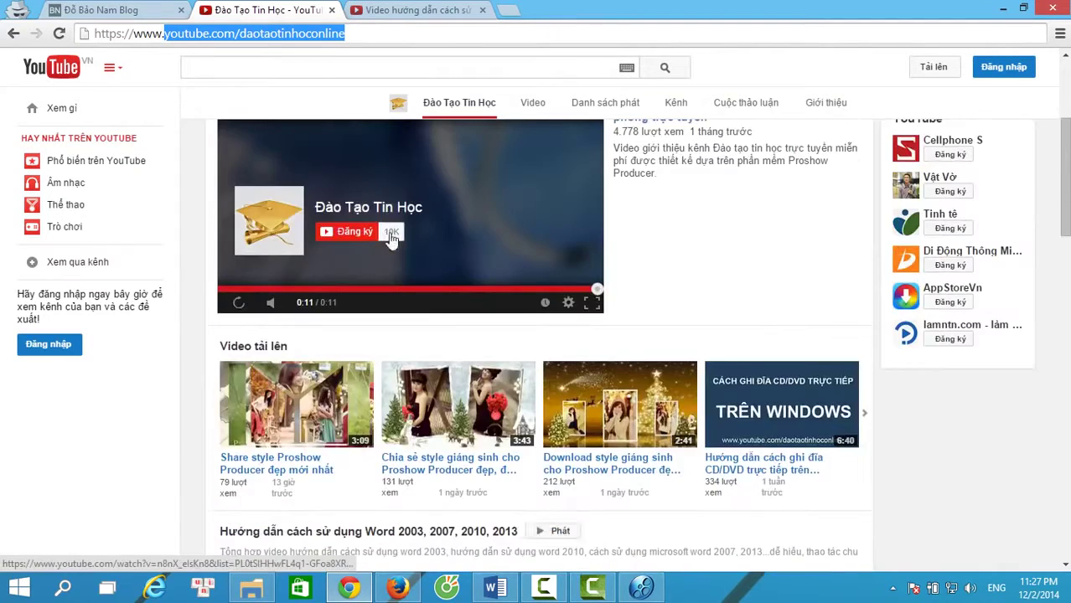
scroll(419, 242, up, 3)
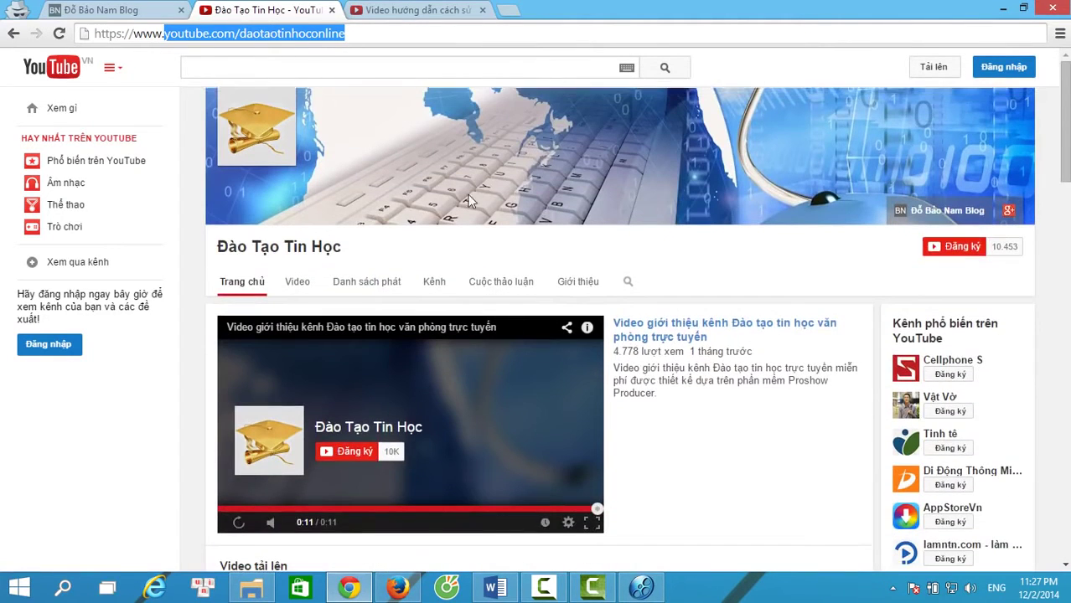
click(364, 283)
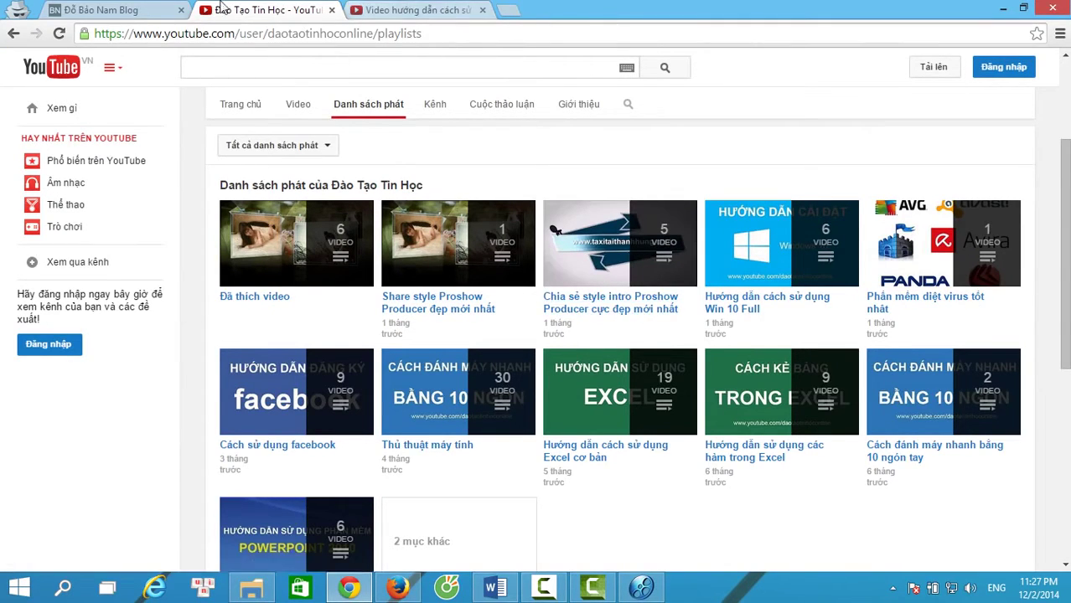
Look over the blog's home page and compare it with the YouTube channel's playlists page
click(145, 8)
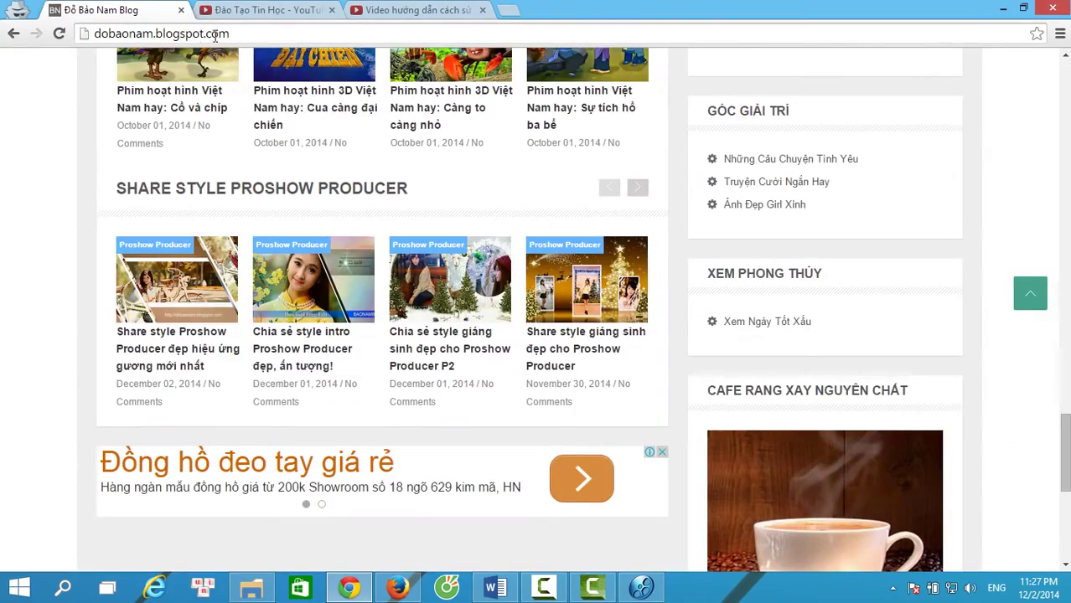
scroll(224, 254, up, 20)
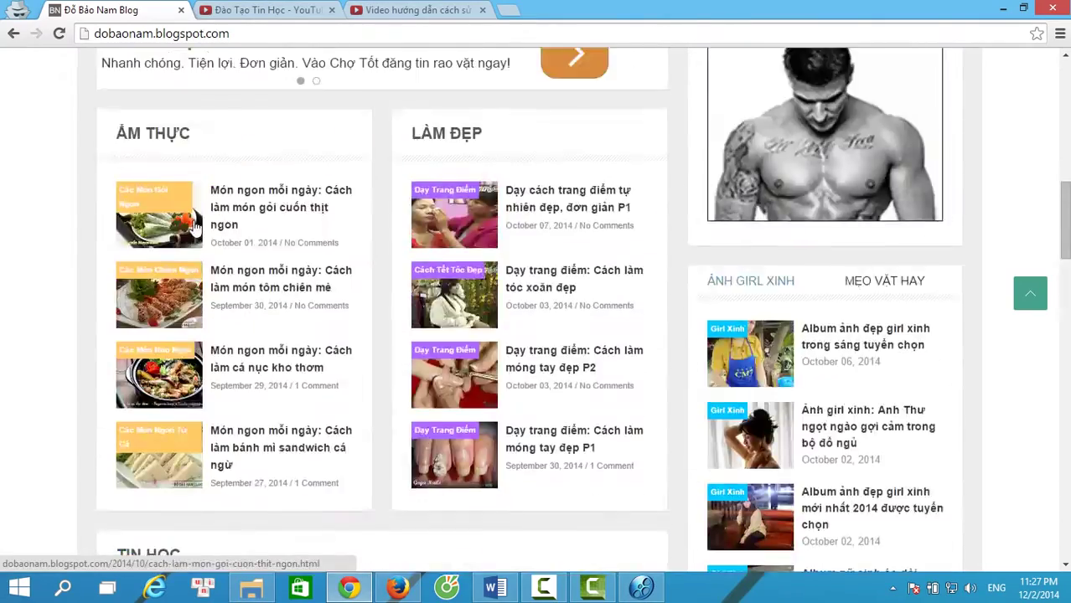
scroll(205, 220, up, 3)
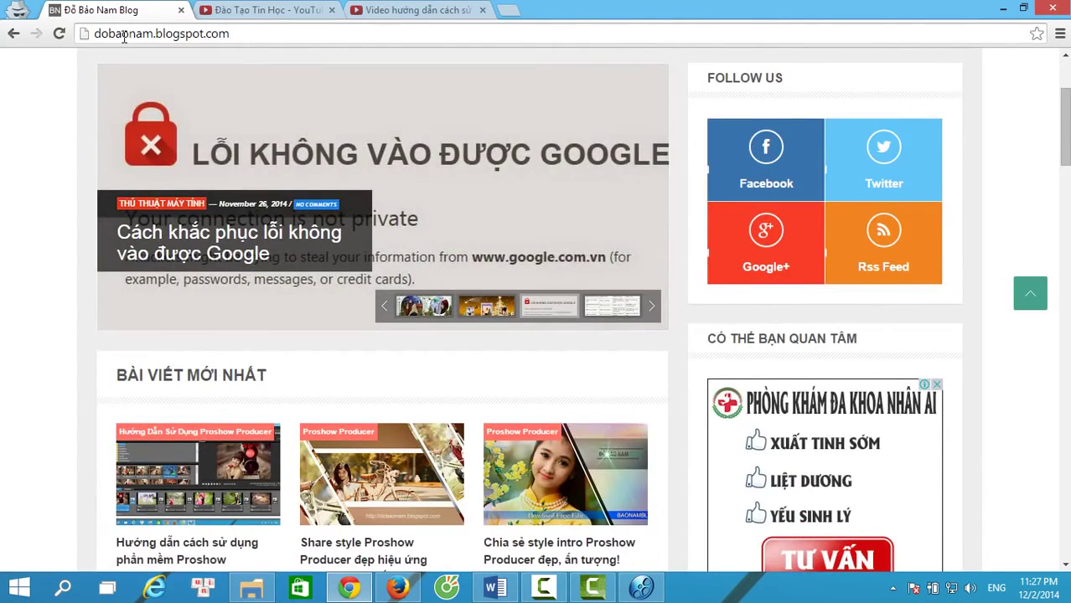
click(261, 10)
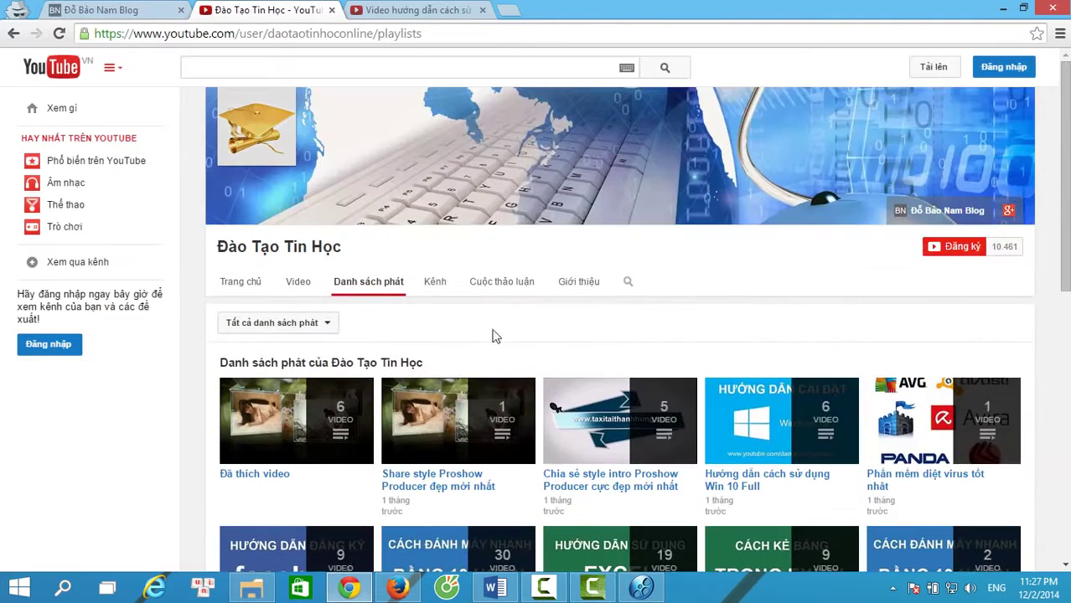
click(100, 10)
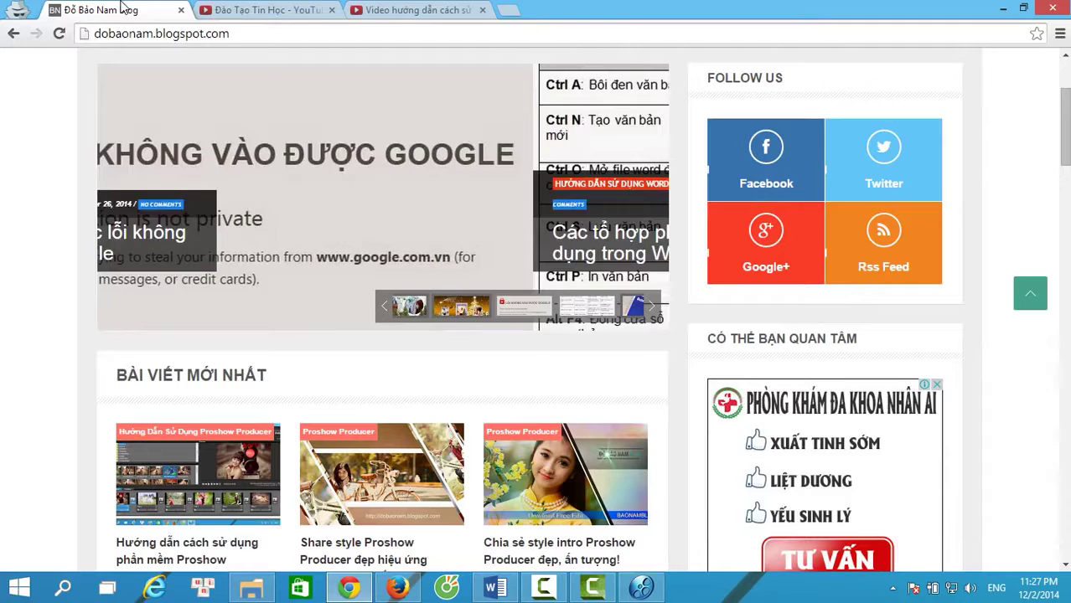
Open the recent blog post "Hướng dẫn cách sử dụng phần mềm Proshow Producer full" and select its web address
scroll(239, 339, down, 4)
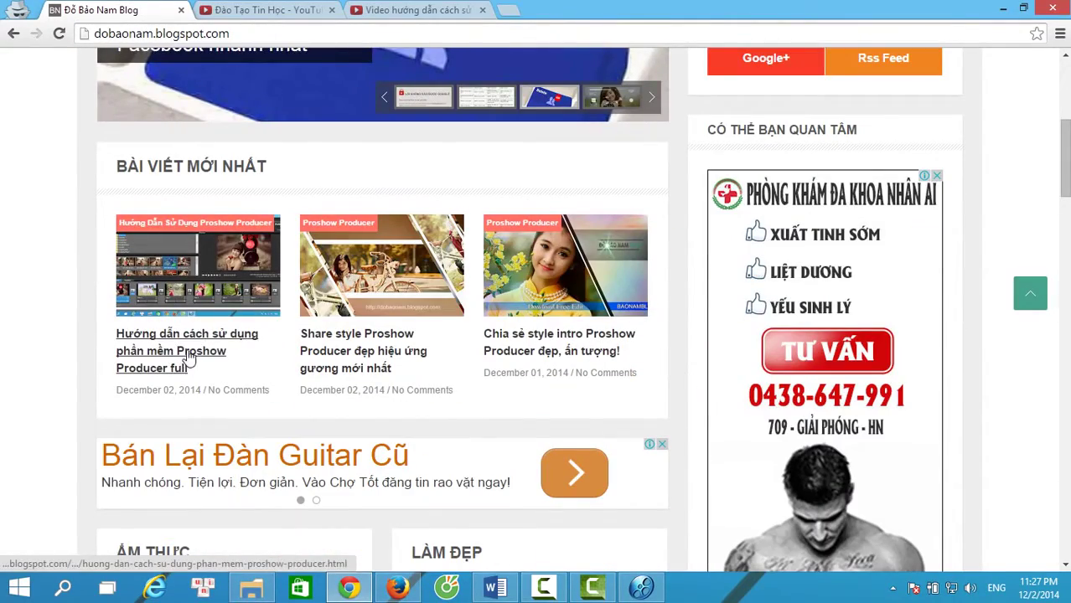
scroll(189, 352, up, 5)
scroll(196, 359, down, 3)
scroll(178, 332, up, 2)
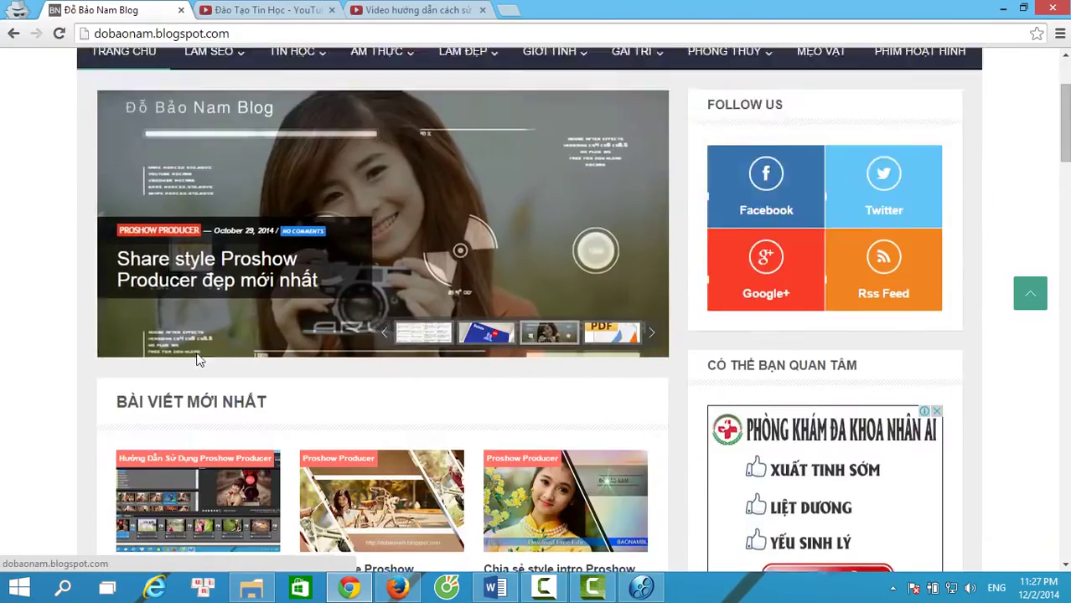
scroll(178, 333, down, 3)
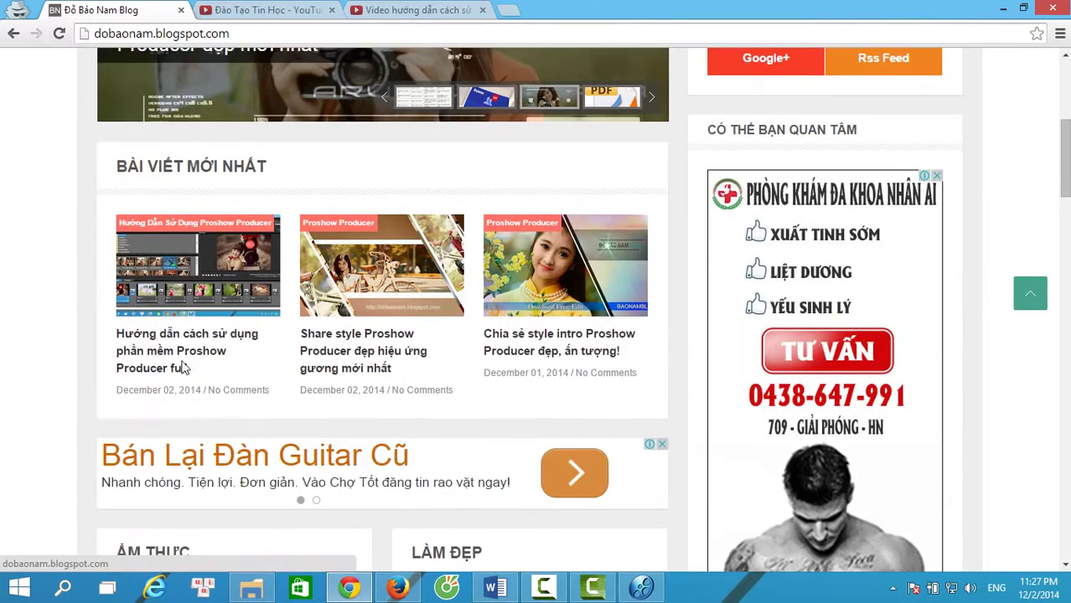
click(189, 358)
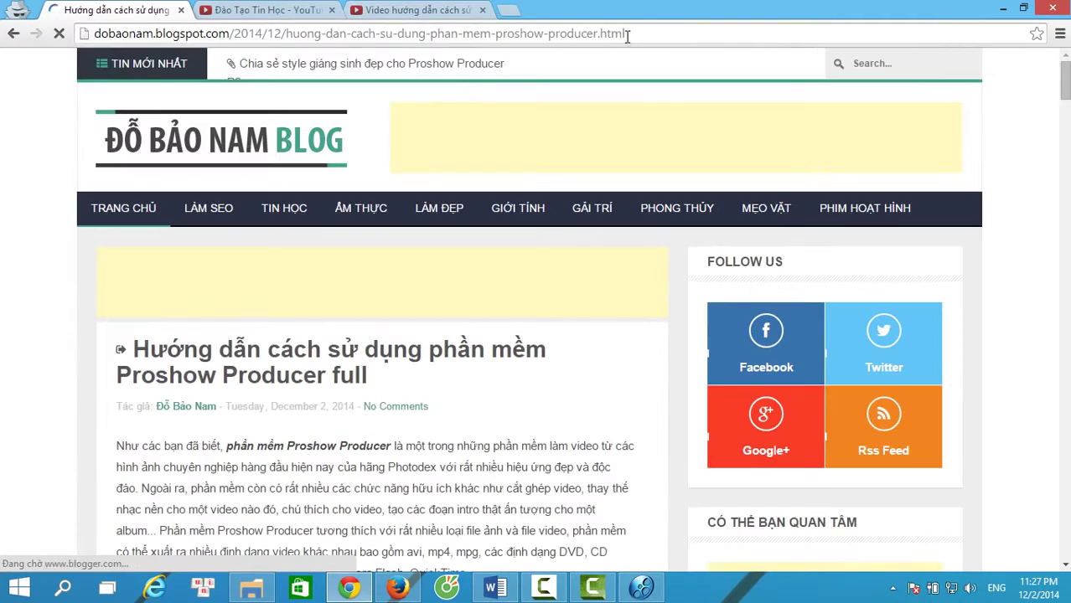
drag(628, 34, 60, 52)
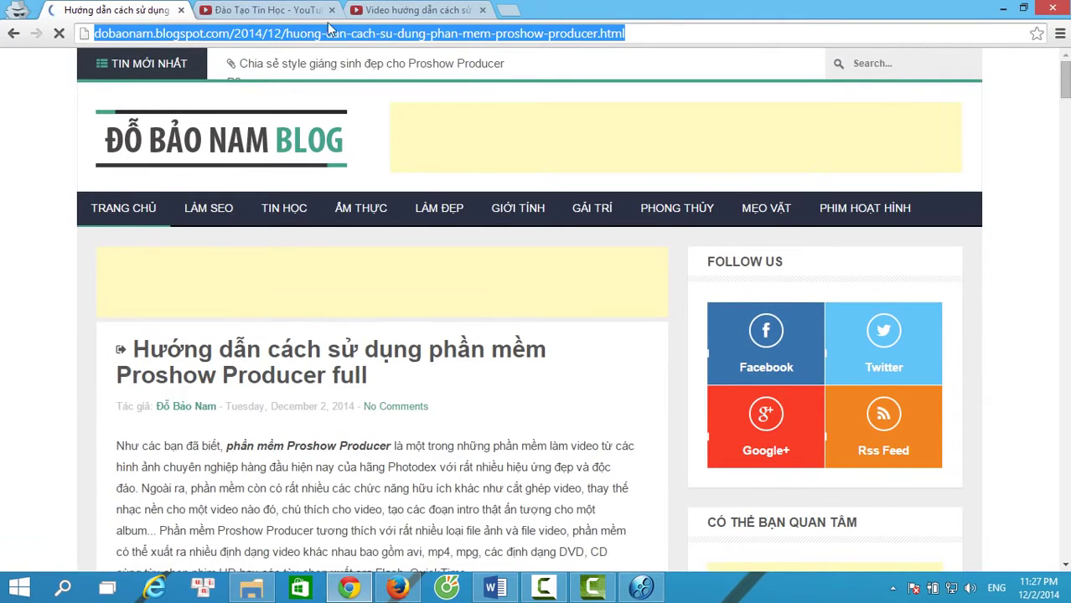
Follow the blog article link in the description of the YouTube video "Video hướng dẫn cách sử dụng phần mềm proshow producer"
click(418, 9)
scroll(225, 467, down, 2)
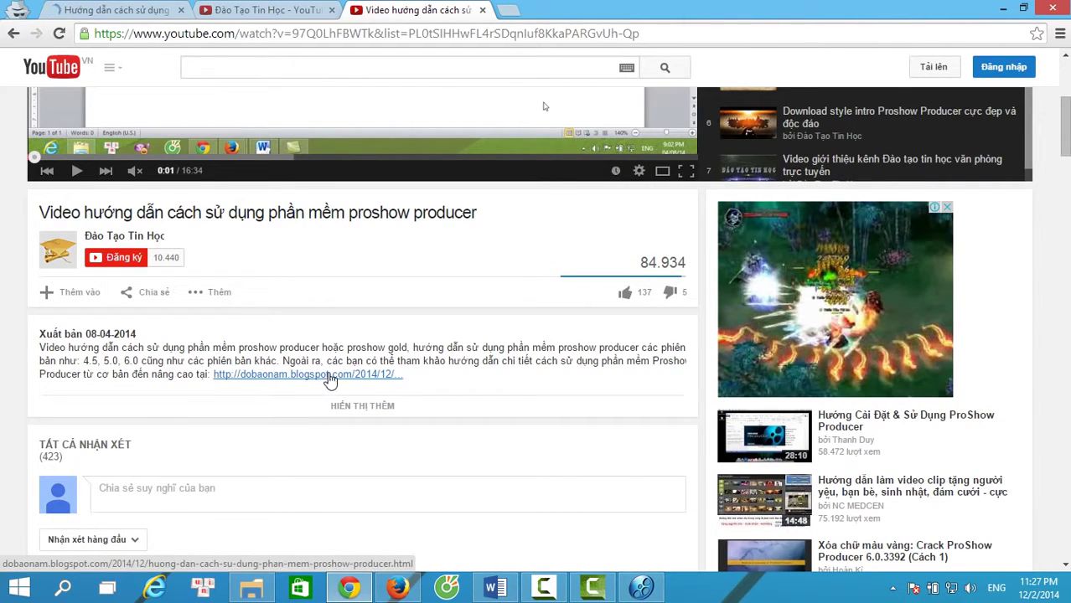
click(365, 379)
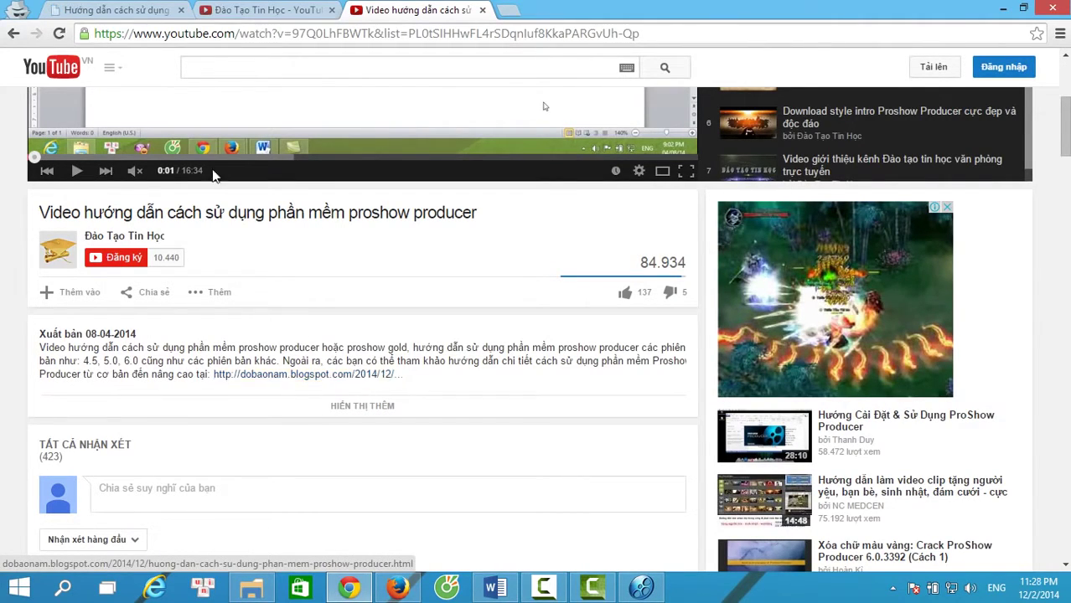
Read through the blog article "Hướng dẫn cách sử dụng phần mềm Proshow Producer full", highlighting its introductory paragraph, and return to its beginning
scroll(185, 460, down, 3)
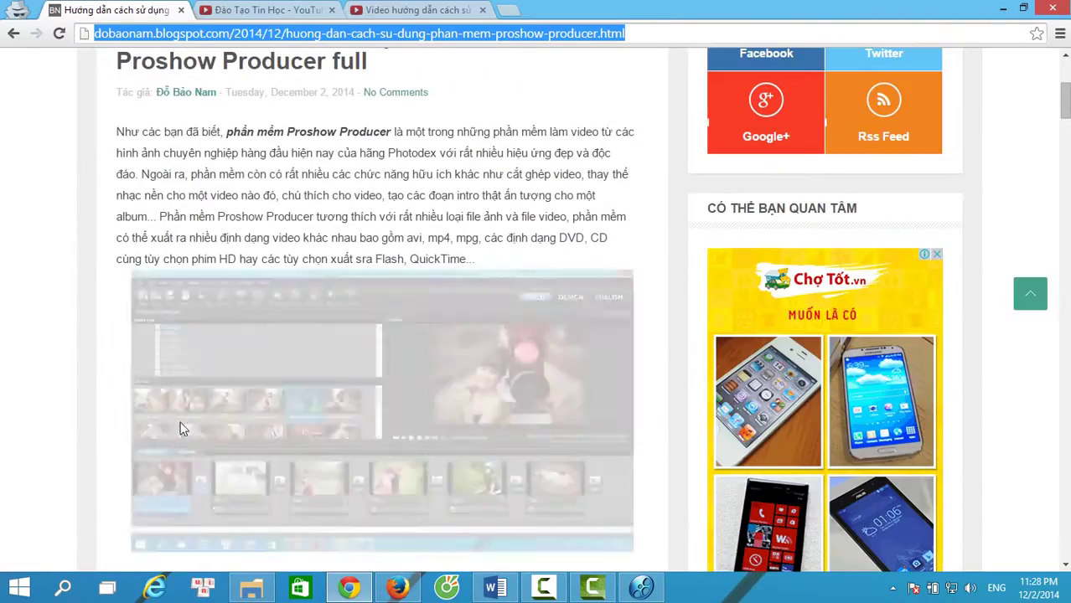
scroll(204, 385, down, 2)
scroll(203, 378, up, 2)
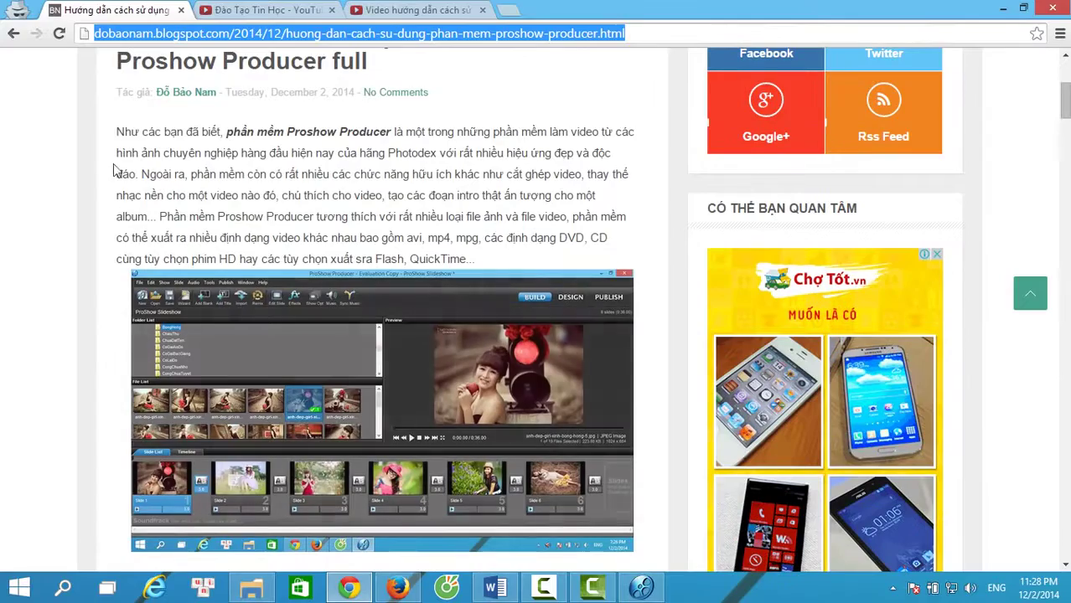
drag(117, 132, 470, 257)
scroll(407, 237, up, 1)
scroll(409, 282, down, 7)
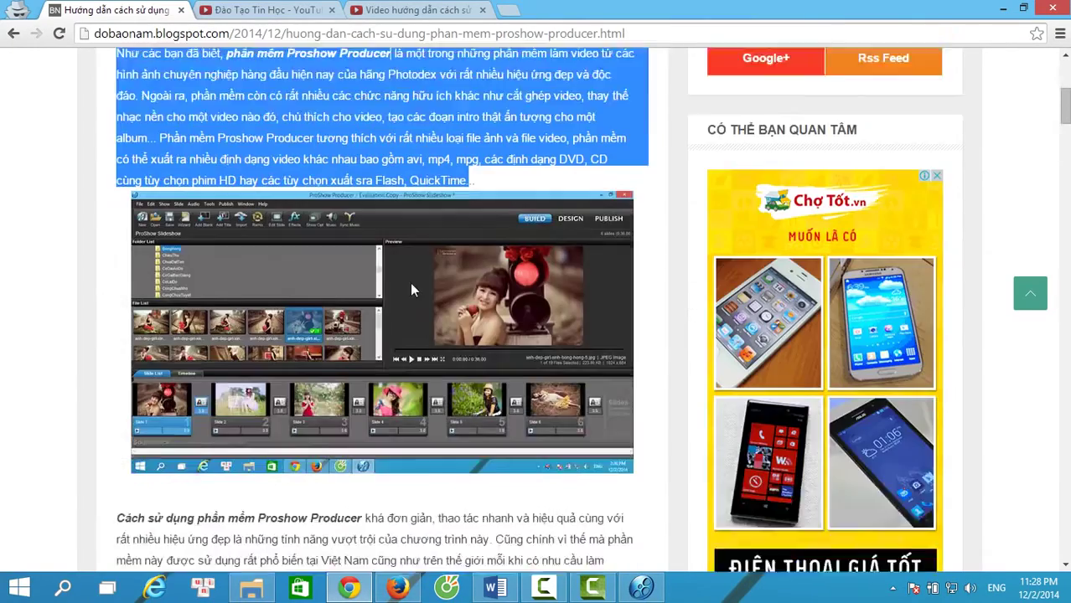
scroll(411, 291, down, 2)
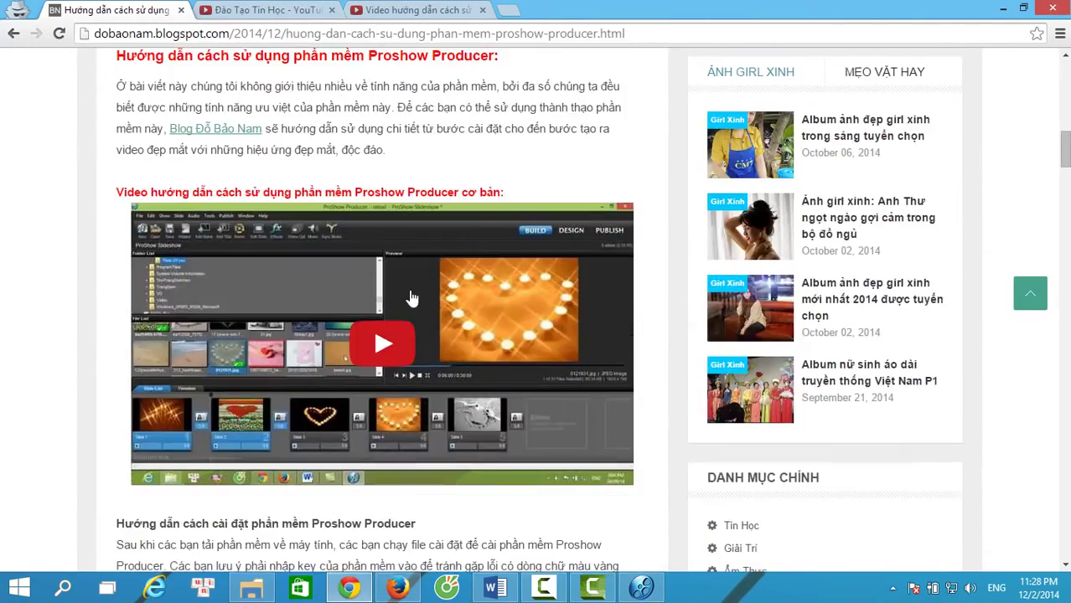
scroll(412, 299, down, 15)
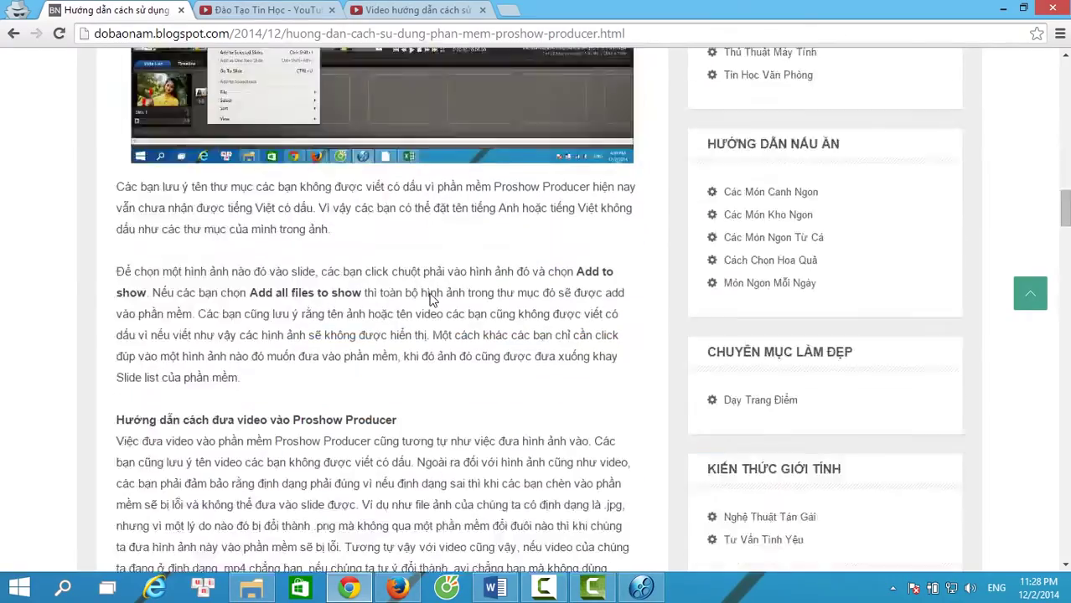
scroll(431, 293, down, 12)
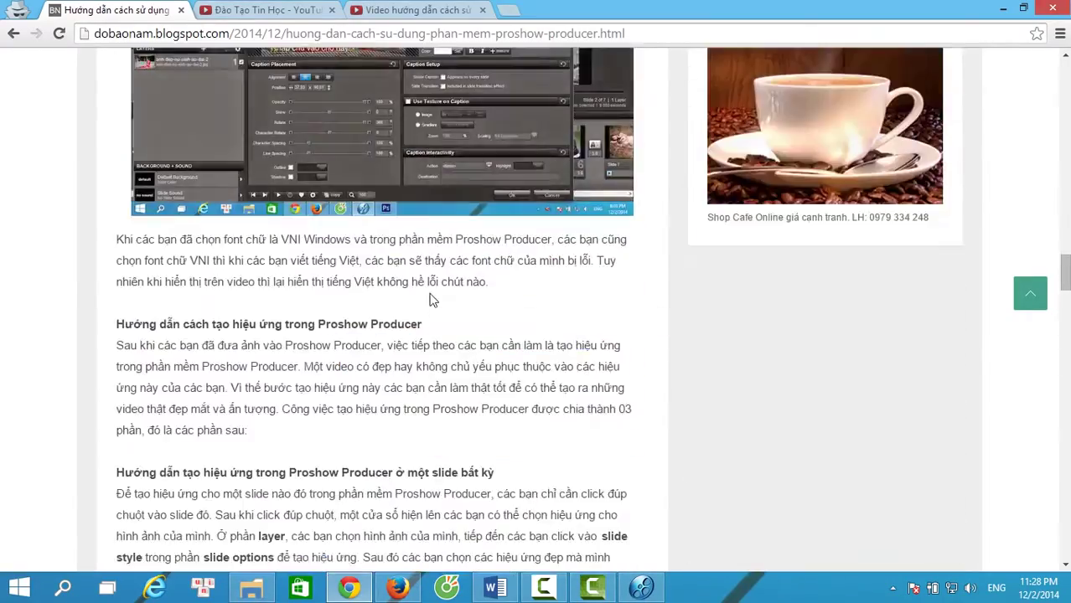
scroll(411, 293, down, 7)
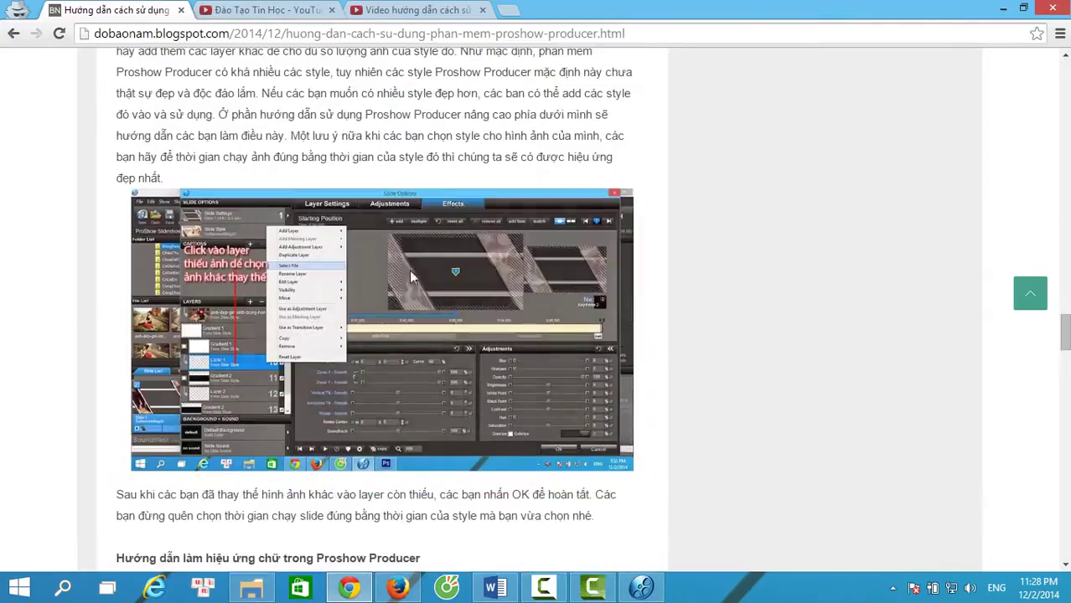
scroll(424, 299, down, 2)
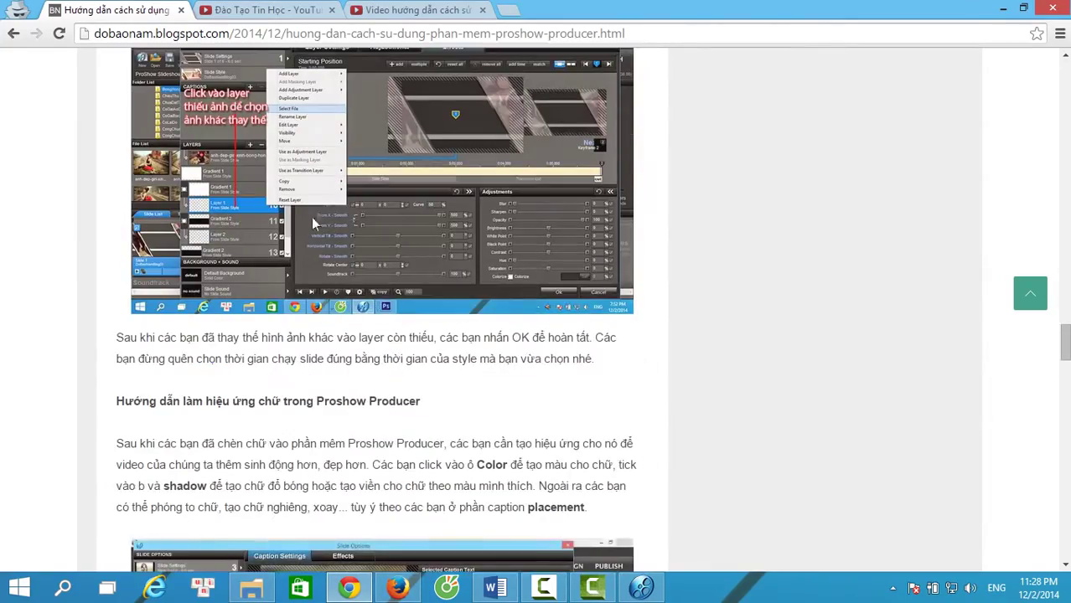
drag(1066, 351, 1066, 82)
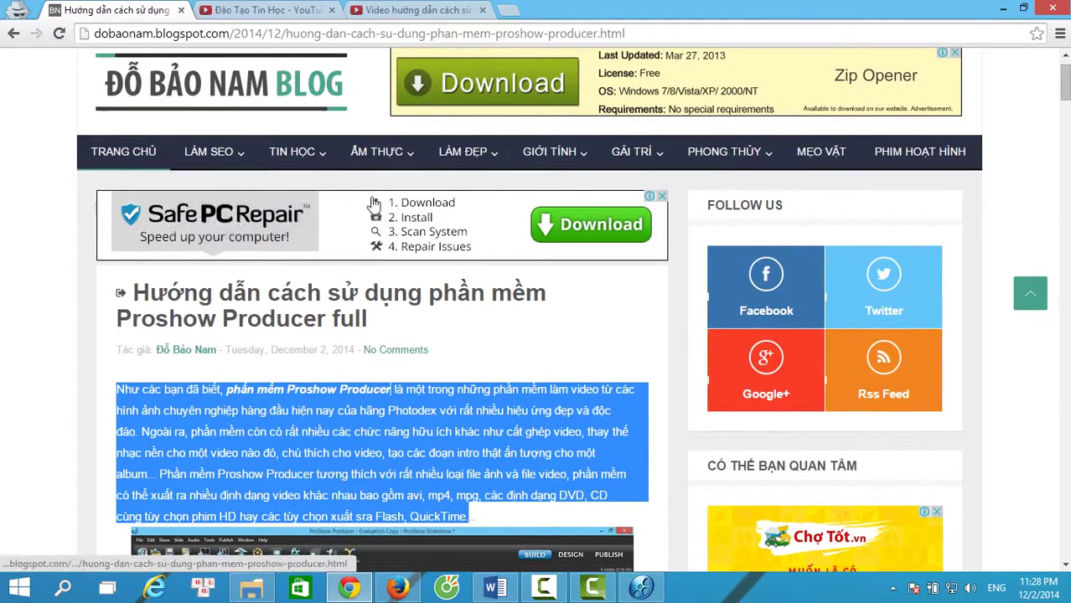
Open the blog's Style Proshow Producer category under Tin Học and look through its posts
mouse_move(304, 156)
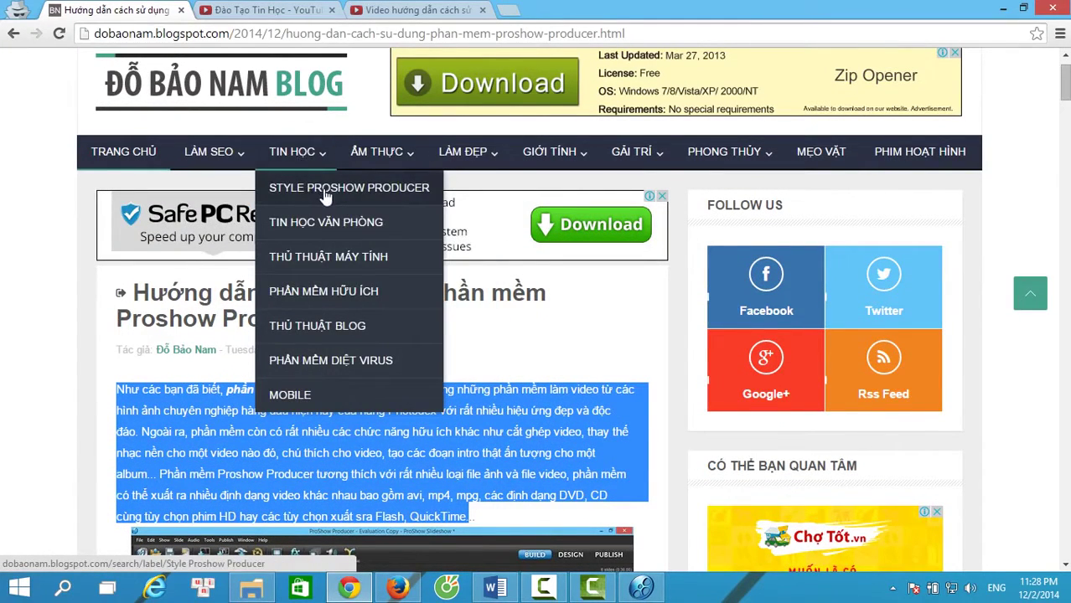
click(326, 191)
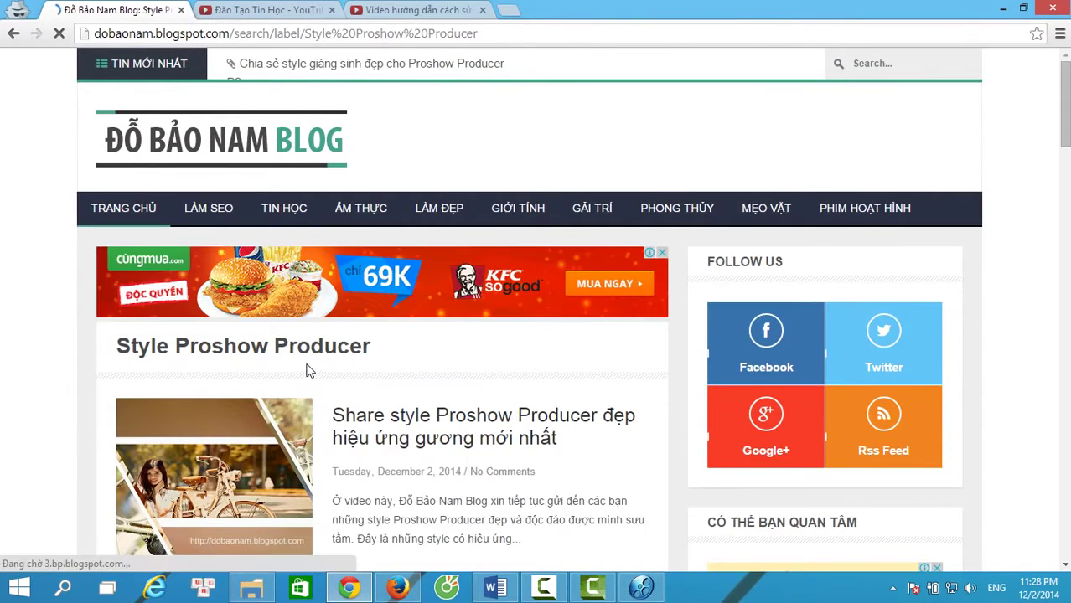
scroll(339, 356, down, 1)
scroll(413, 362, down, 3)
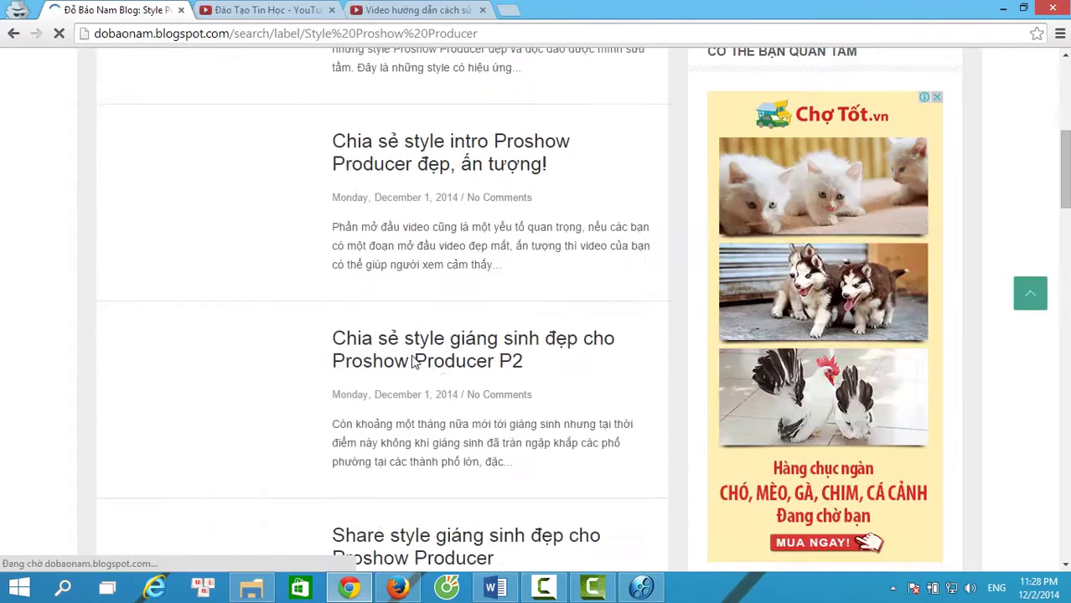
scroll(550, 337, down, 5)
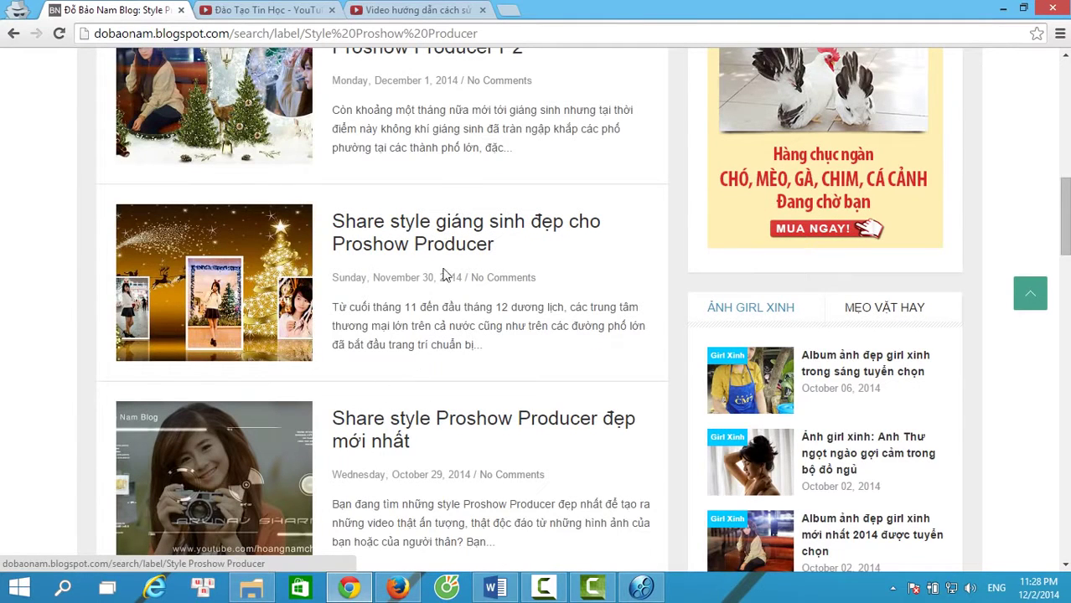
Open the post "Share style giáng sinh đẹp cho Proshow Producer" and examine its demo video and style download links
click(432, 220)
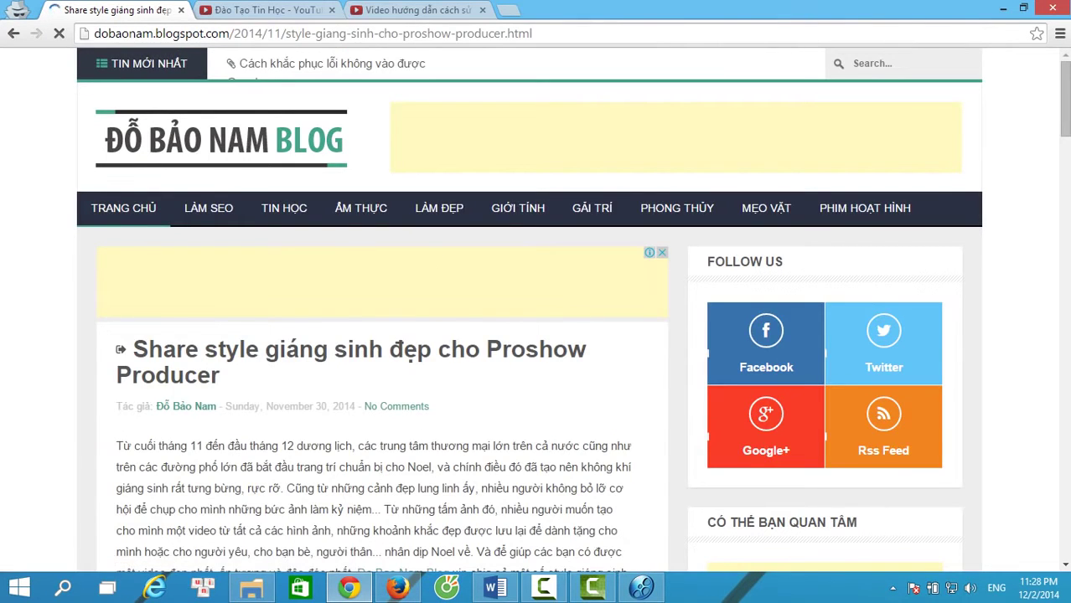
scroll(150, 369, down, 2)
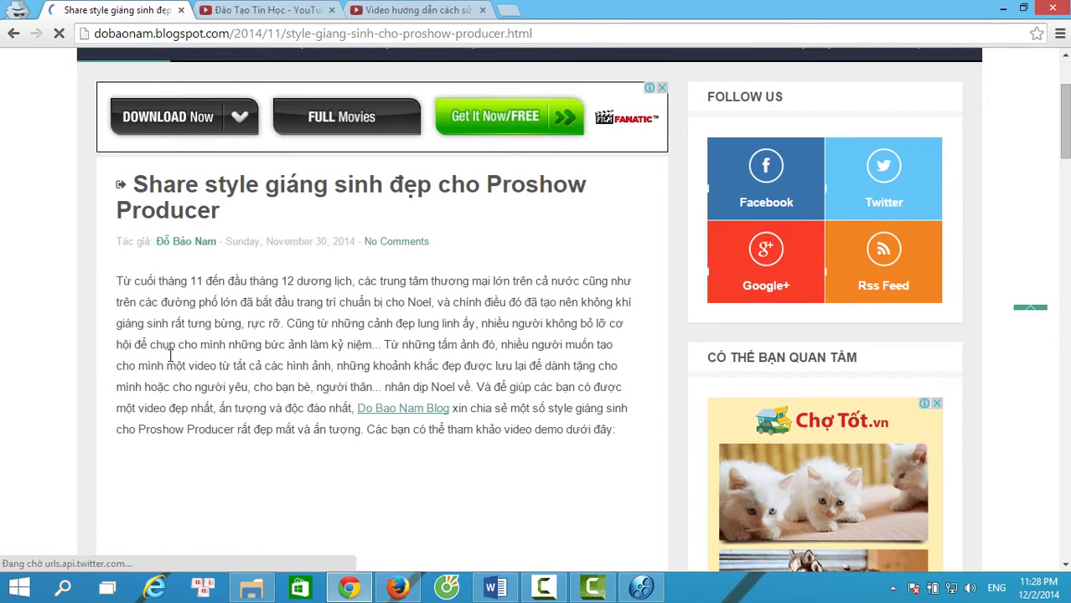
scroll(182, 360, down, 5)
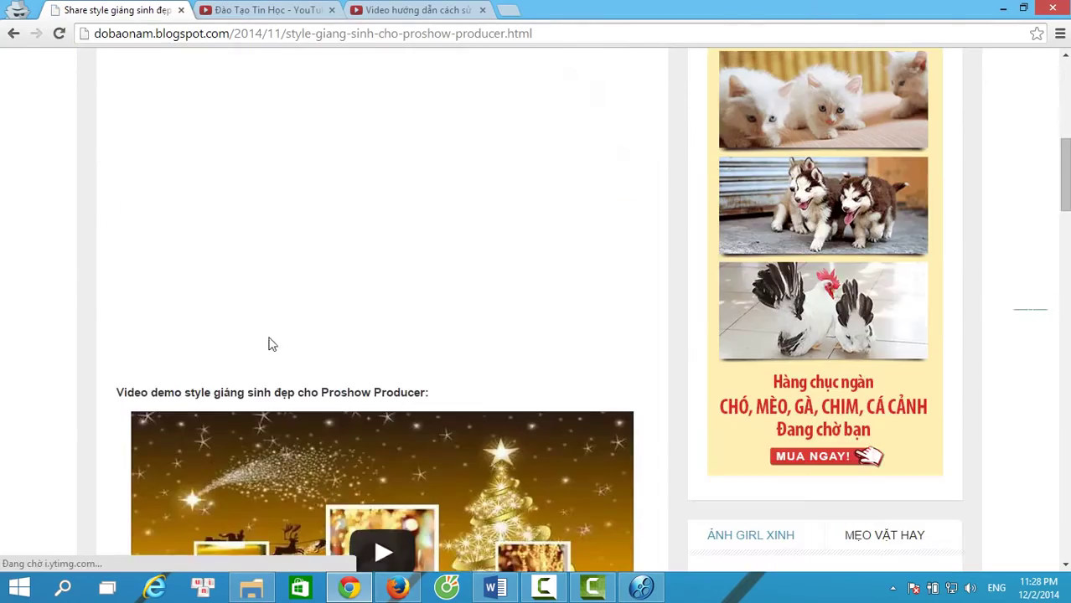
scroll(362, 411, down, 3)
scroll(343, 382, down, 6)
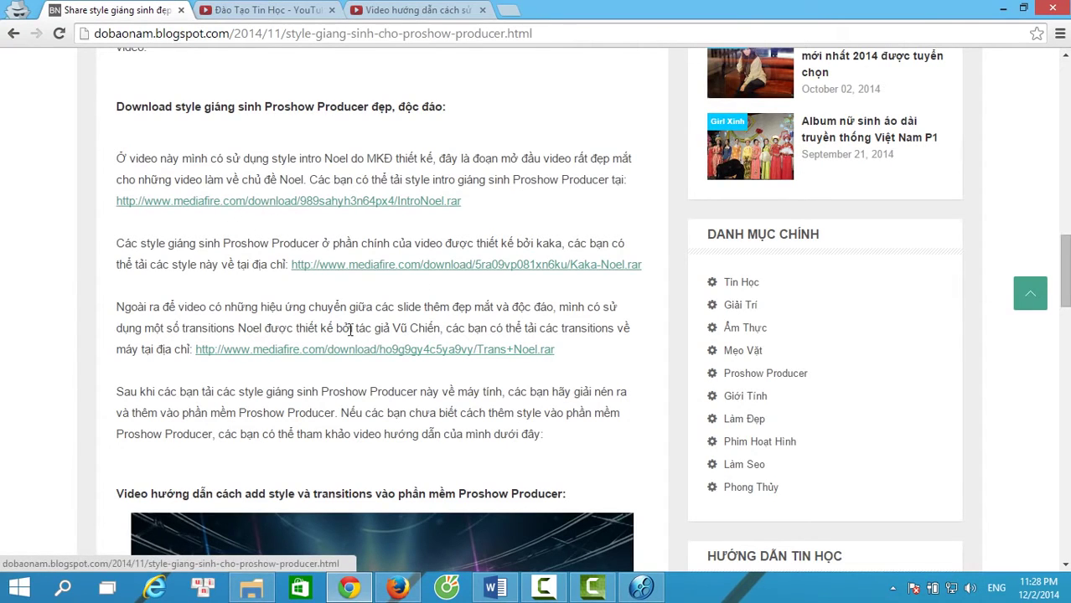
Revisit the YouTube channel's playlists page and the page of the basic ProShow Producer tutorial video
click(268, 9)
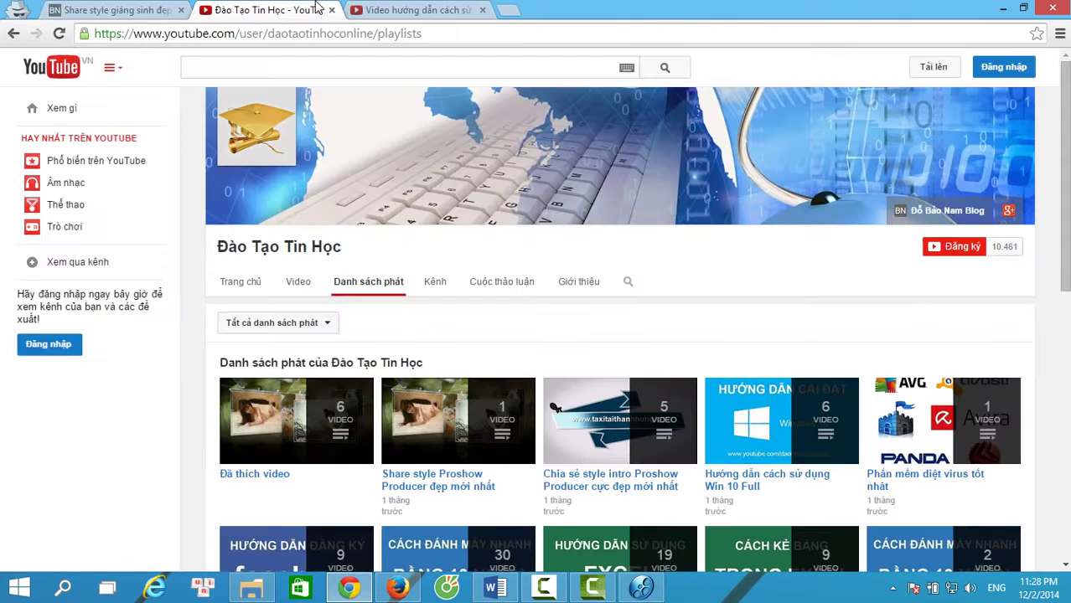
click(425, 9)
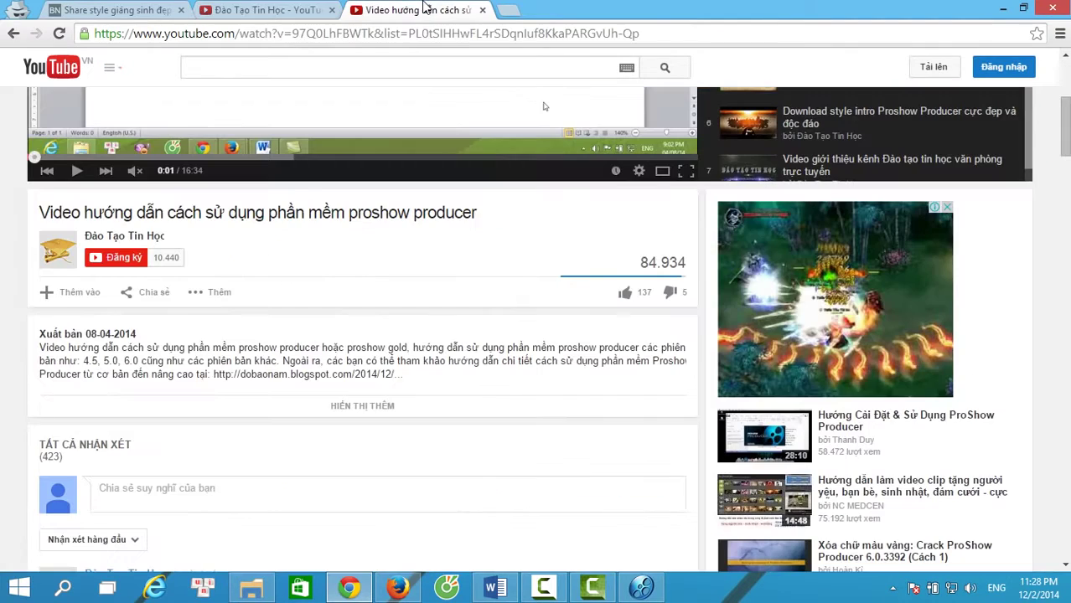
scroll(344, 282, up, 3)
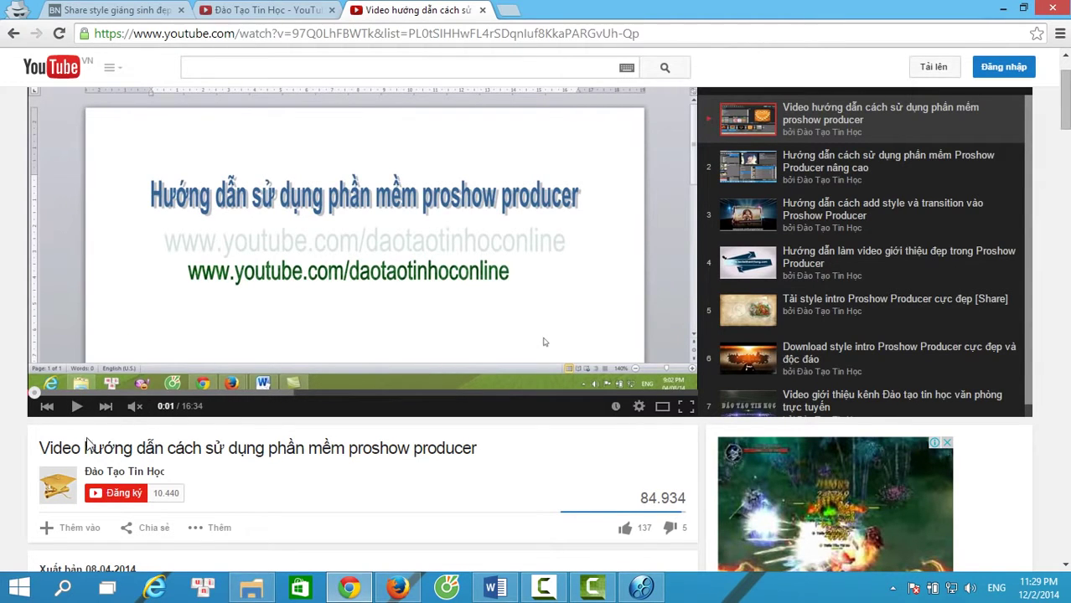
Open the home page of the Đào Tạo Tin Học YouTube channel and pause its introduction video
click(253, 10)
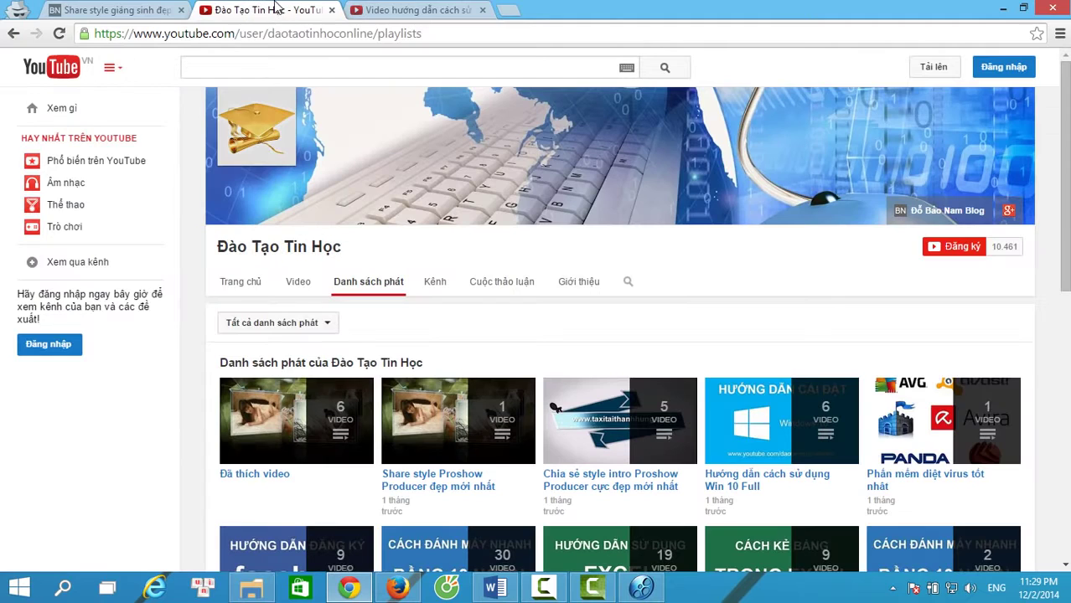
click(274, 250)
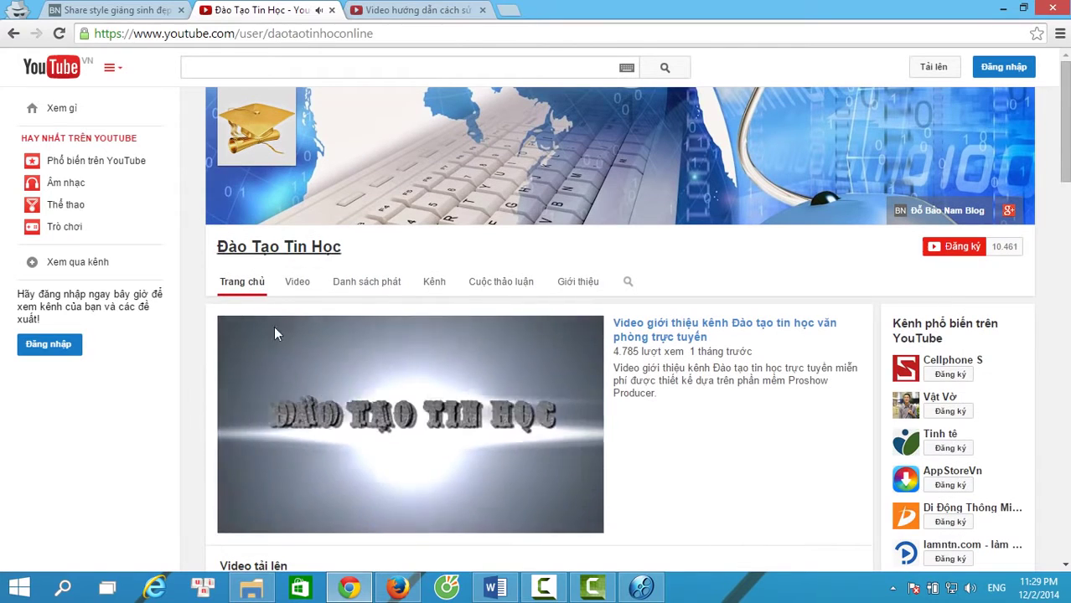
click(239, 522)
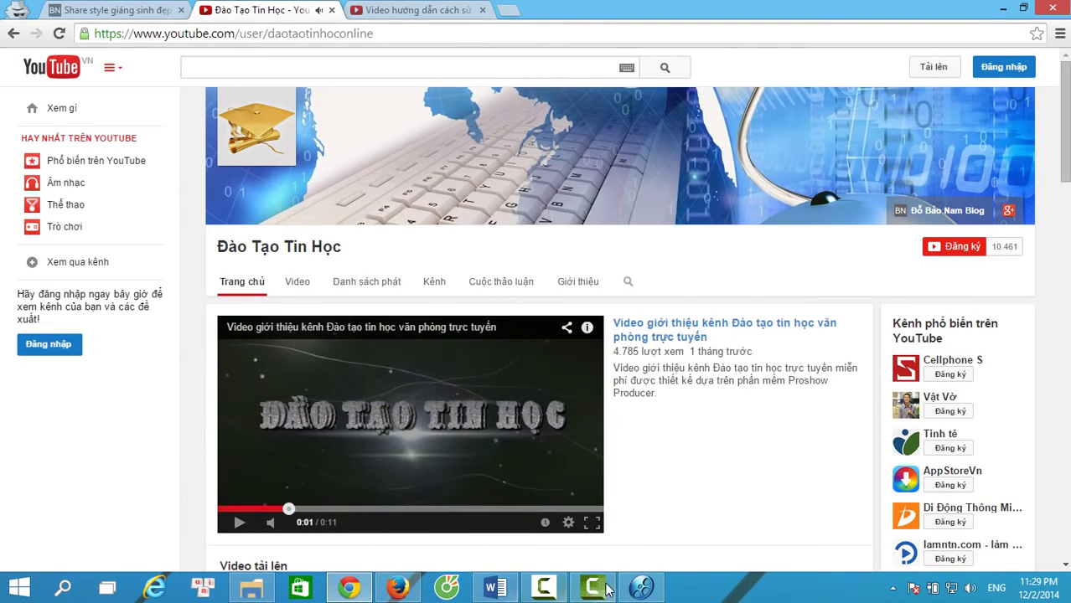
Switch back to ProShow Producer to check the video import, and close the RELAX (E:) File Explorer window
click(641, 588)
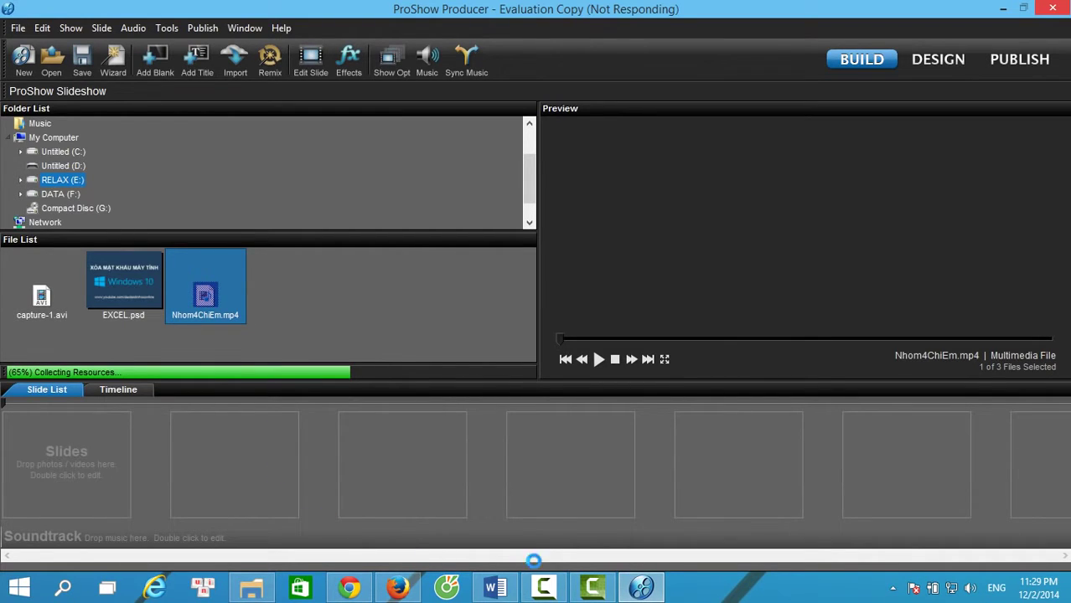
mouse_move(263, 590)
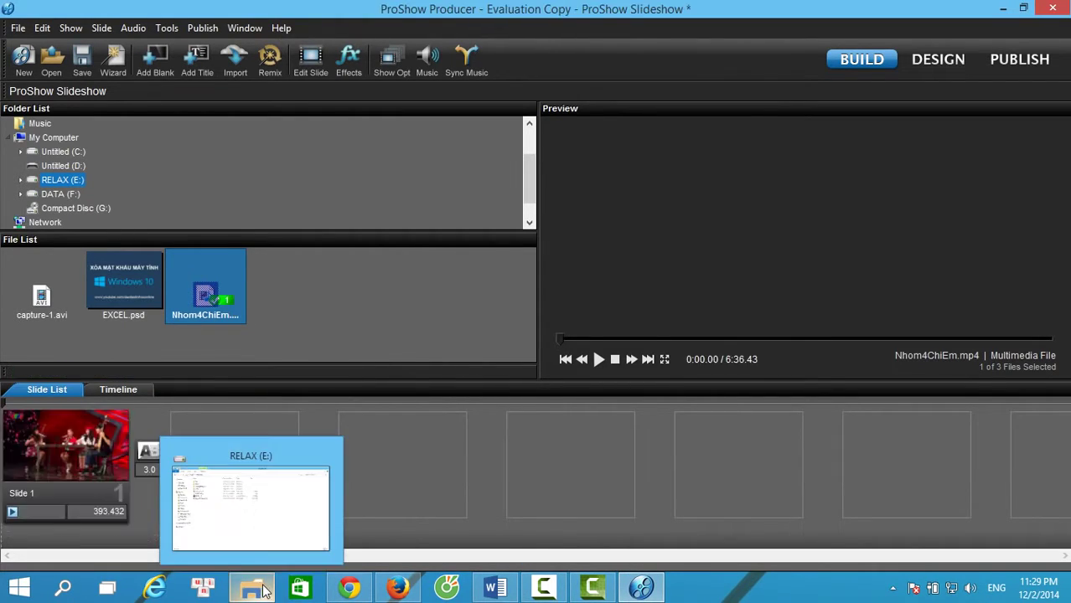
click(284, 519)
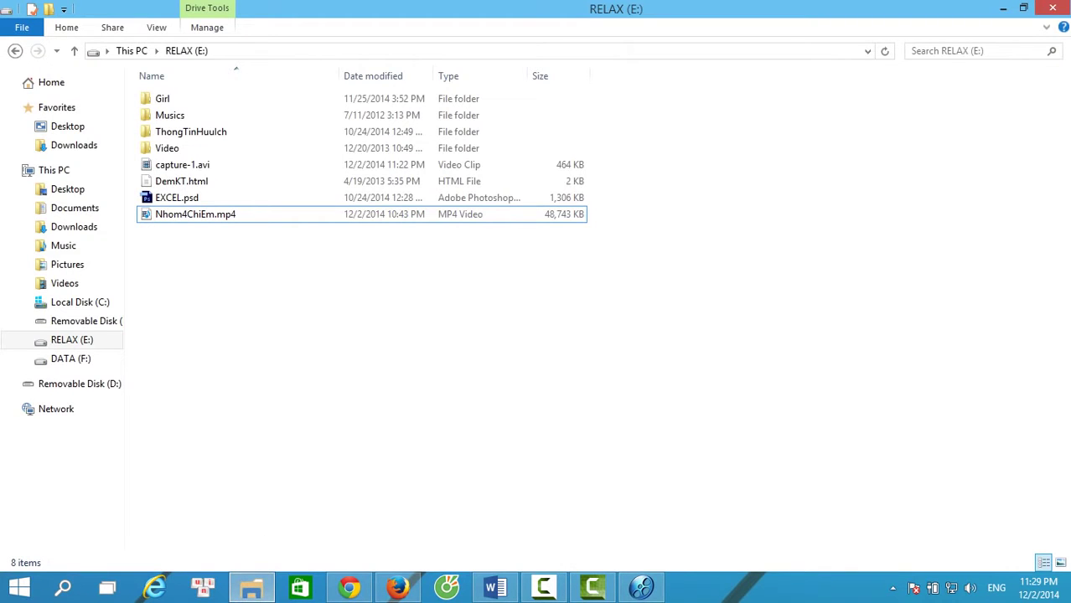
click(1054, 8)
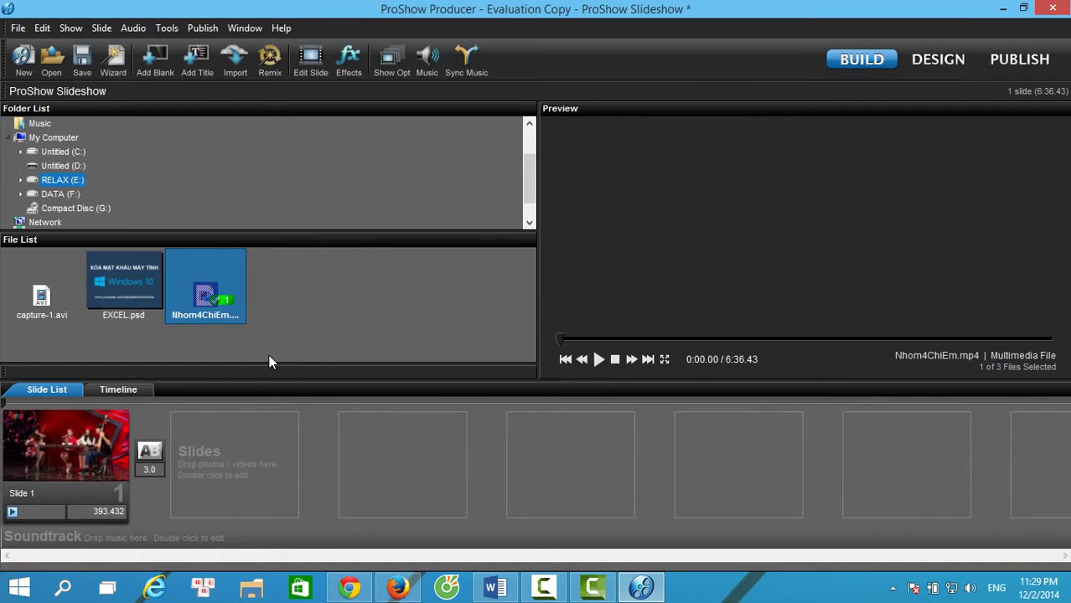
Keep Slide 1's duration as it is and set the transition time after the slide to 0 seconds
click(109, 513)
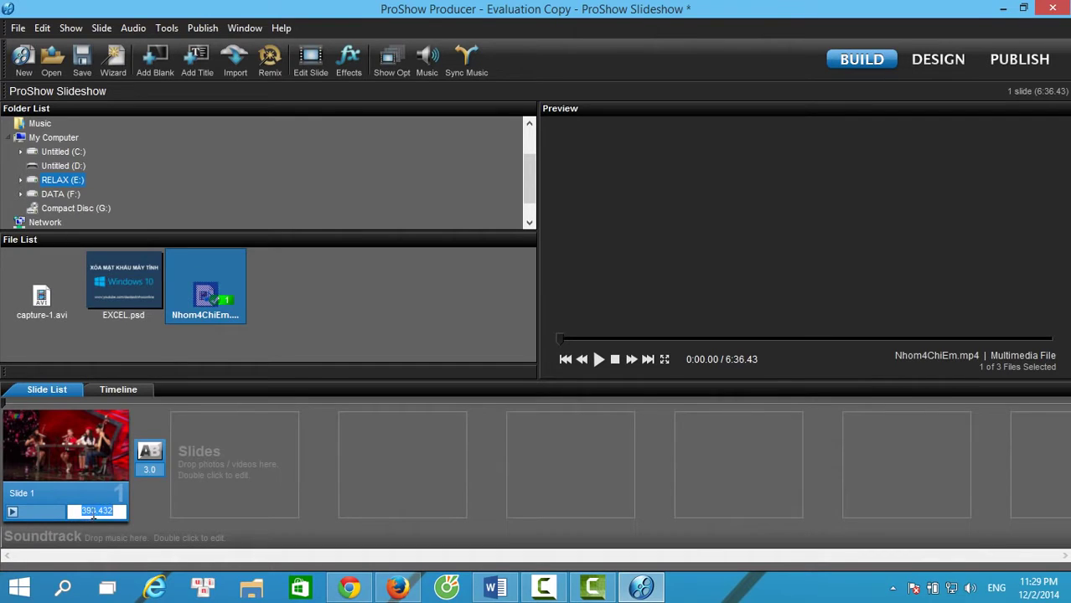
key(Return)
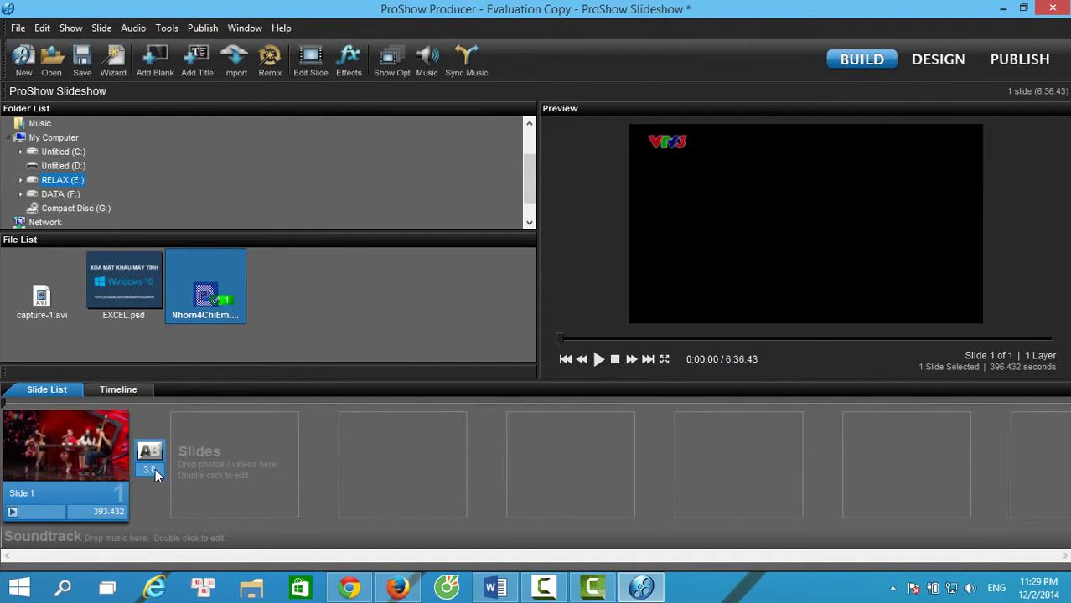
click(155, 470)
text(0)
click(97, 461)
click(212, 441)
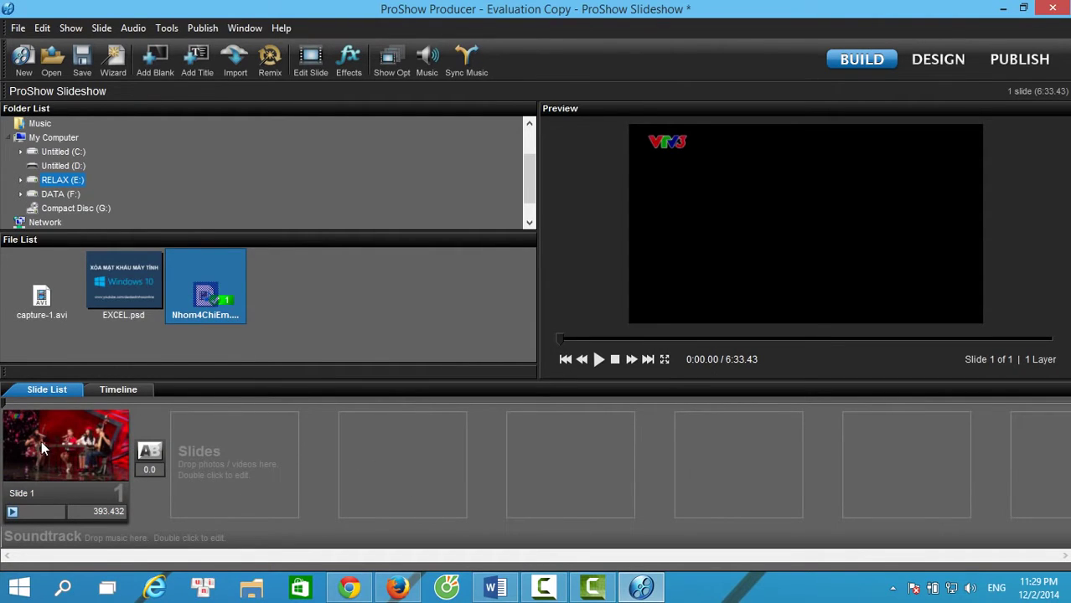
Trim the Nhom4ChiEm.mp4 video layer of Slide 1 to end at 5 seconds and apply the slide options
double_click(61, 433)
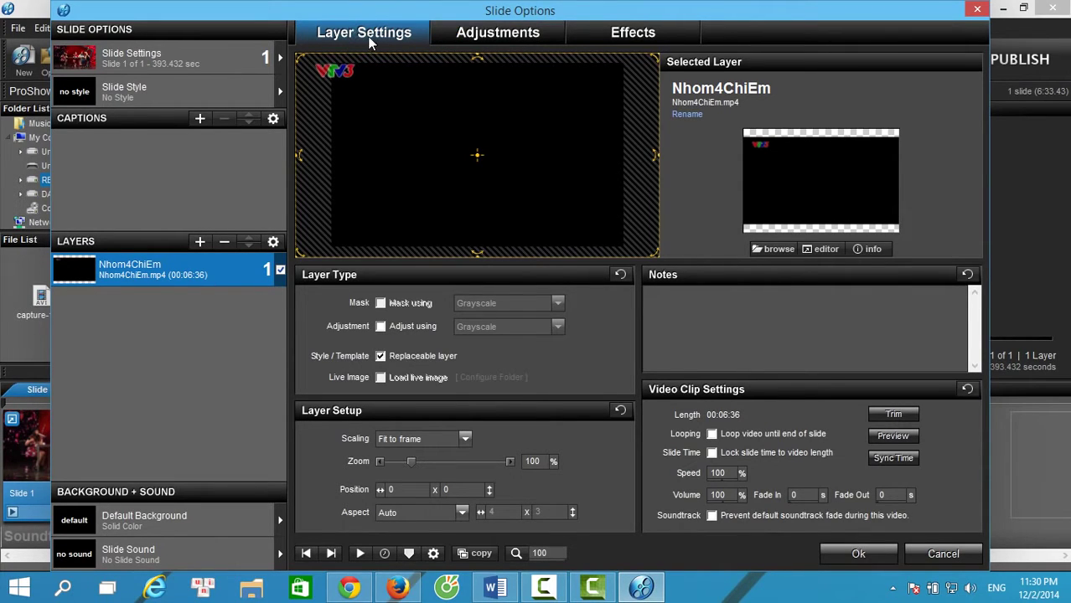
click(903, 416)
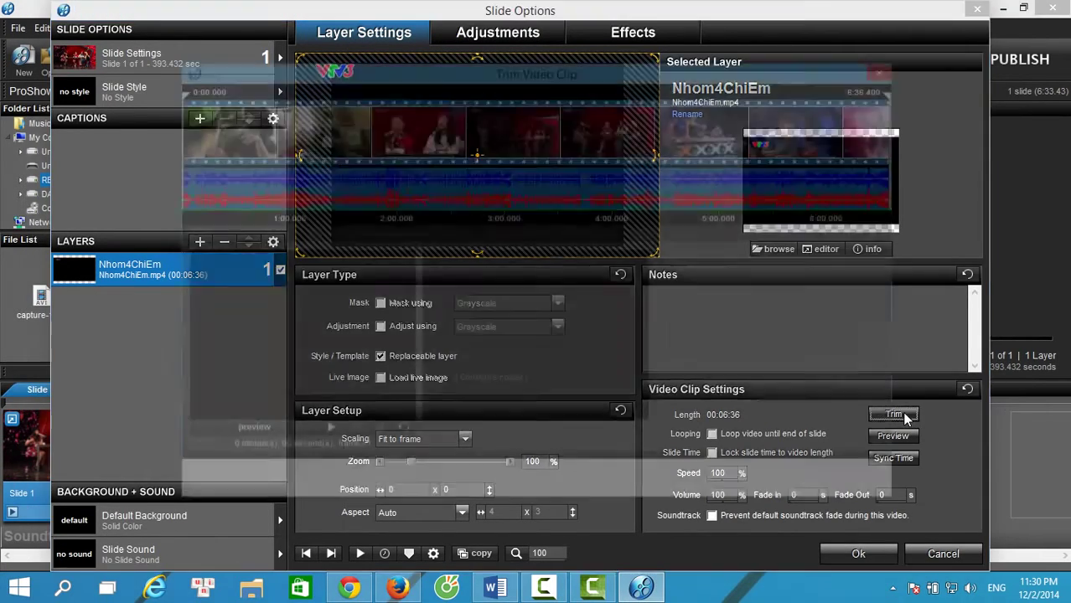
mouse_move(228, 147)
mouse_down()
mouse_move(215, 148)
mouse_move(255, 147)
mouse_move(198, 136)
mouse_move(288, 138)
mouse_move(226, 139)
mouse_up()
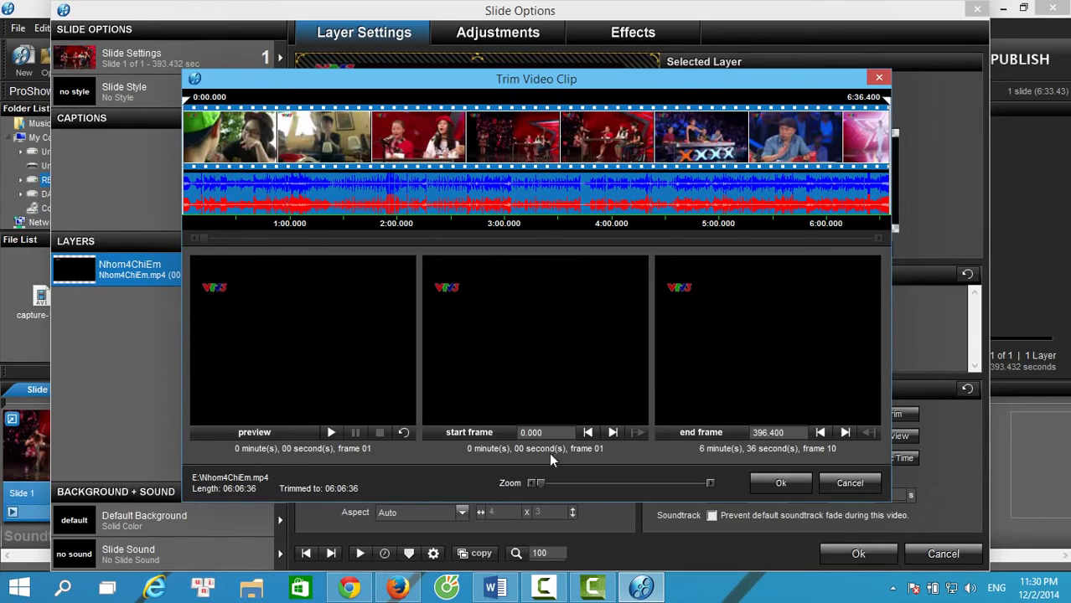
drag(546, 433, 507, 436)
drag(784, 431, 733, 432)
text(5)
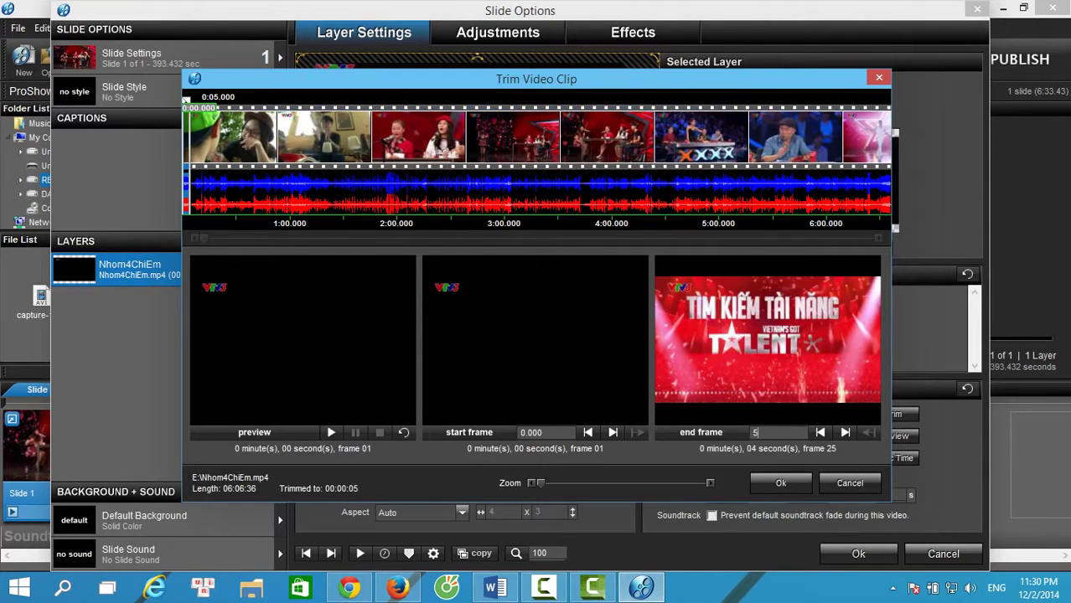
click(788, 482)
click(851, 555)
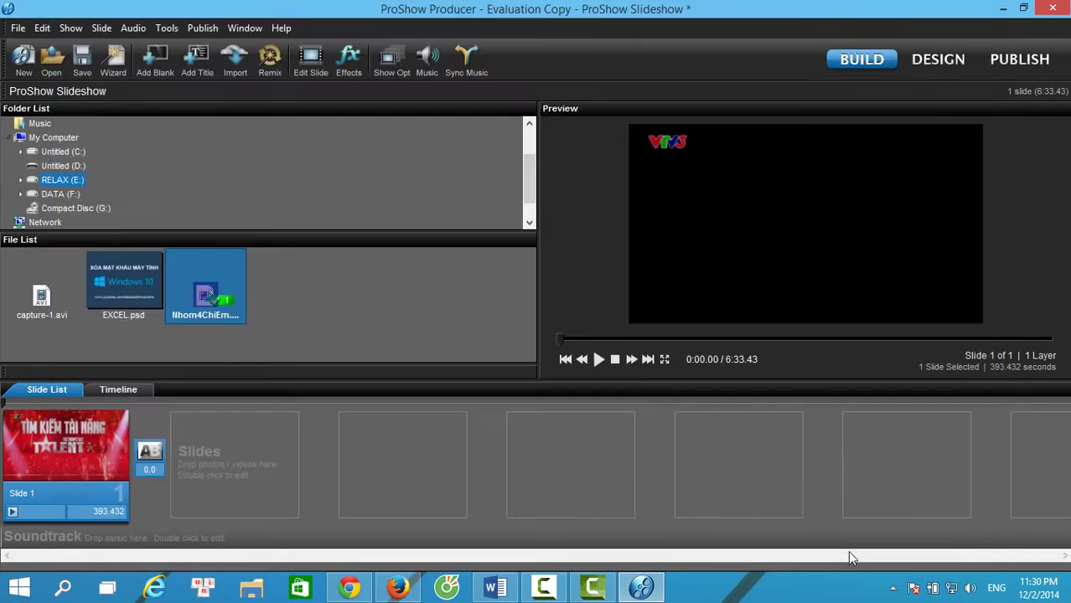
Lower the system volume and play the slideshow preview to check the trimmed clip
click(971, 588)
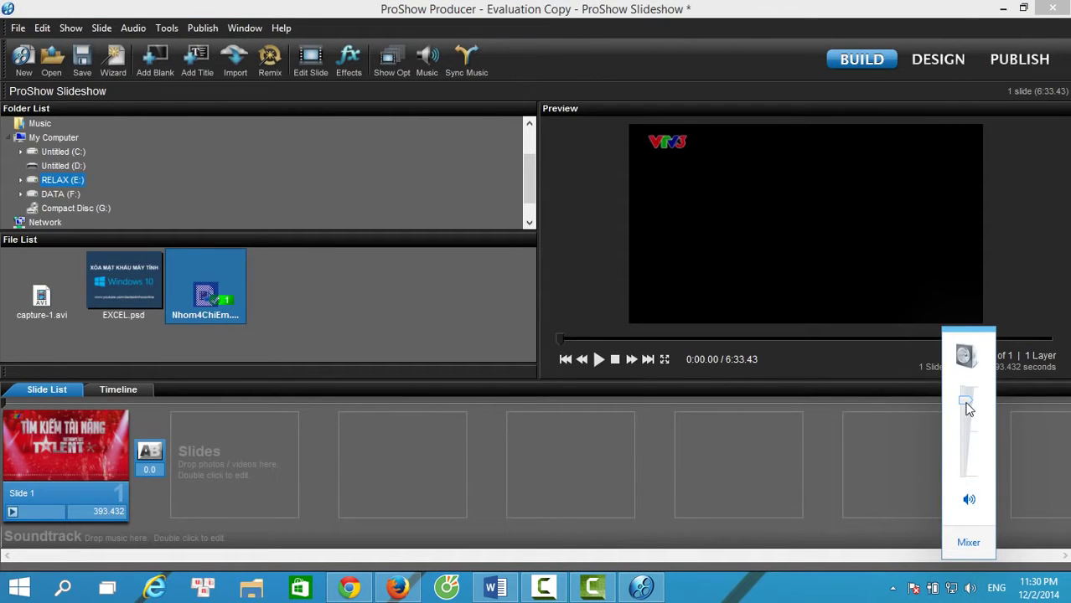
drag(965, 400, 969, 468)
click(562, 445)
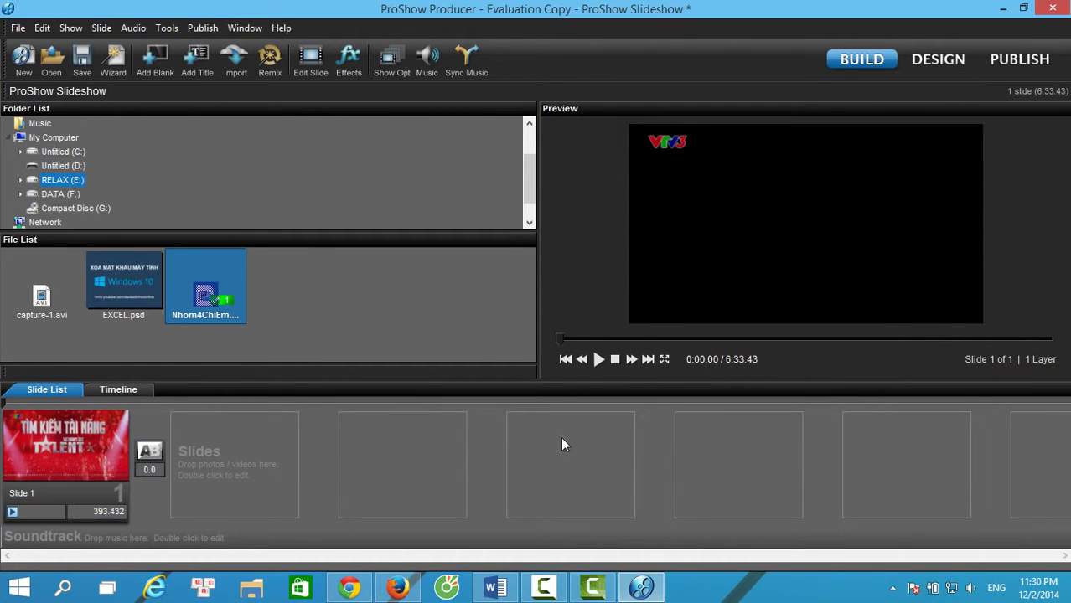
click(599, 358)
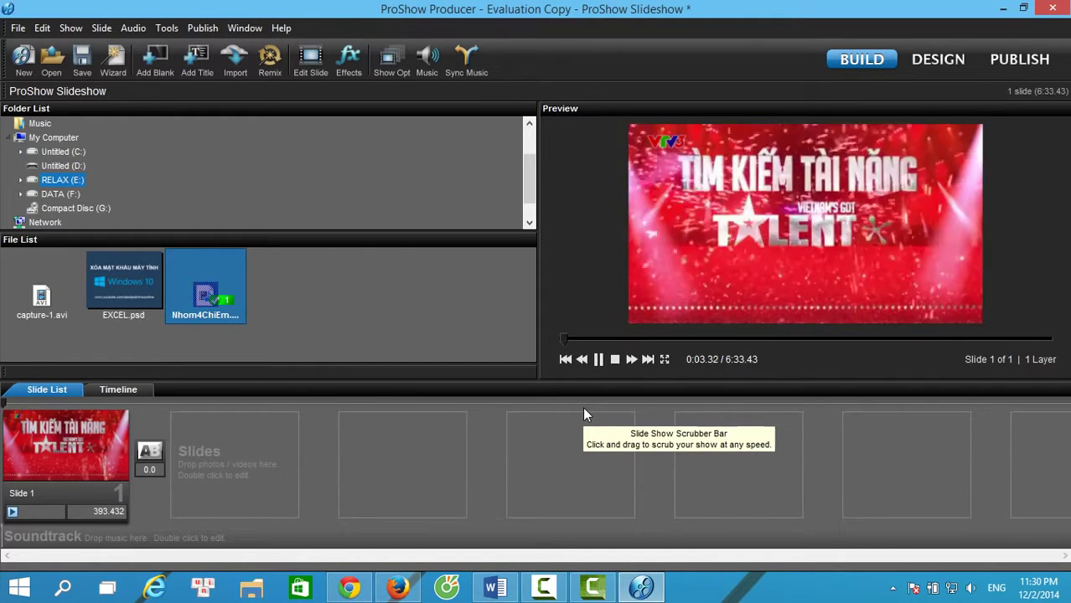
Set Slide 1's duration to 5 seconds and play the slideshow preview
click(118, 473)
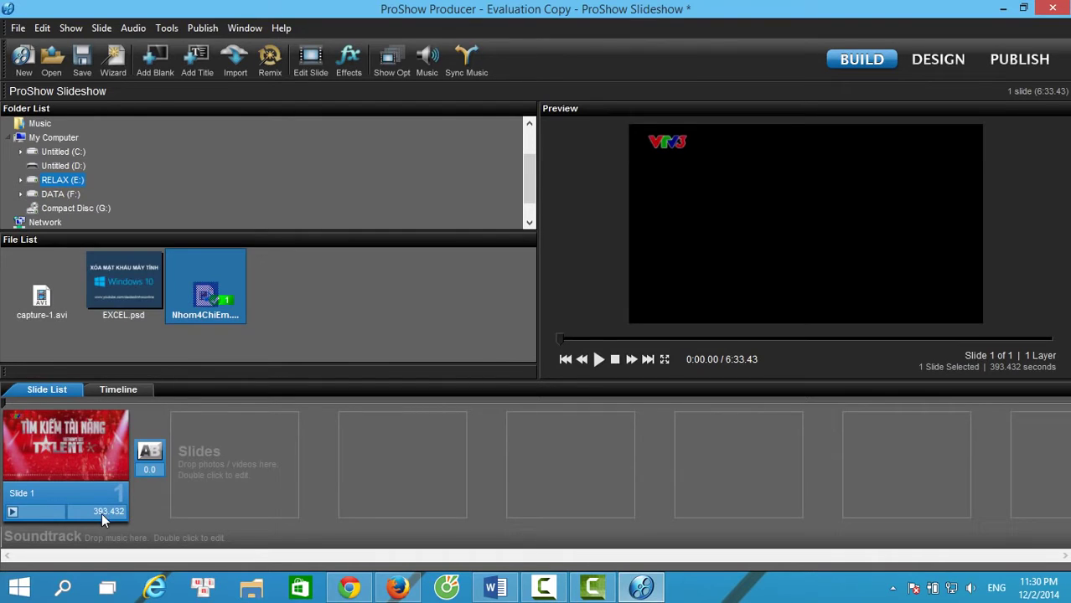
text(5)
key(Return)
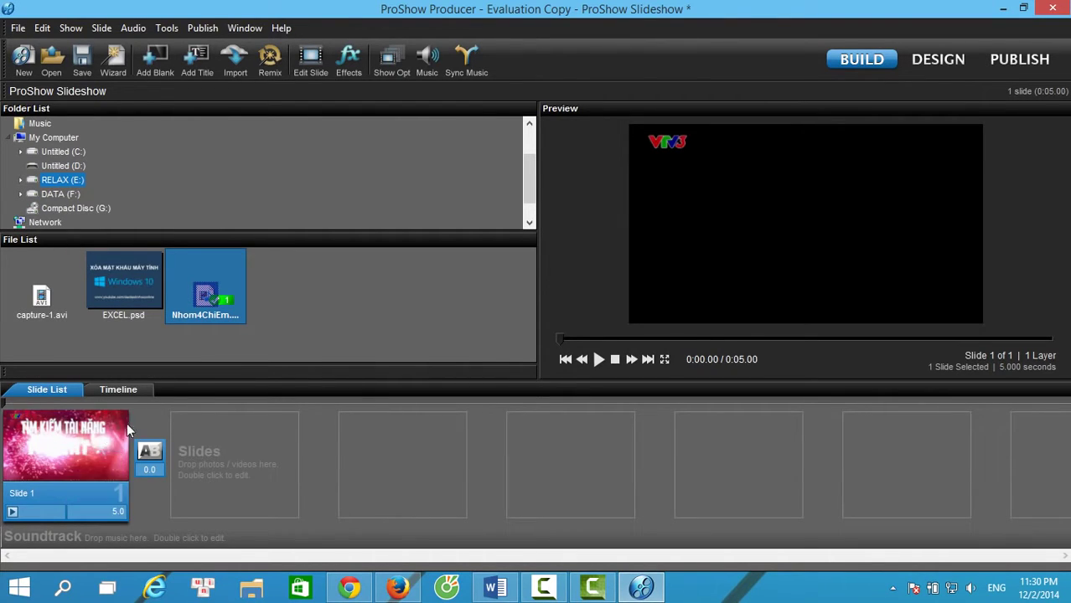
click(598, 359)
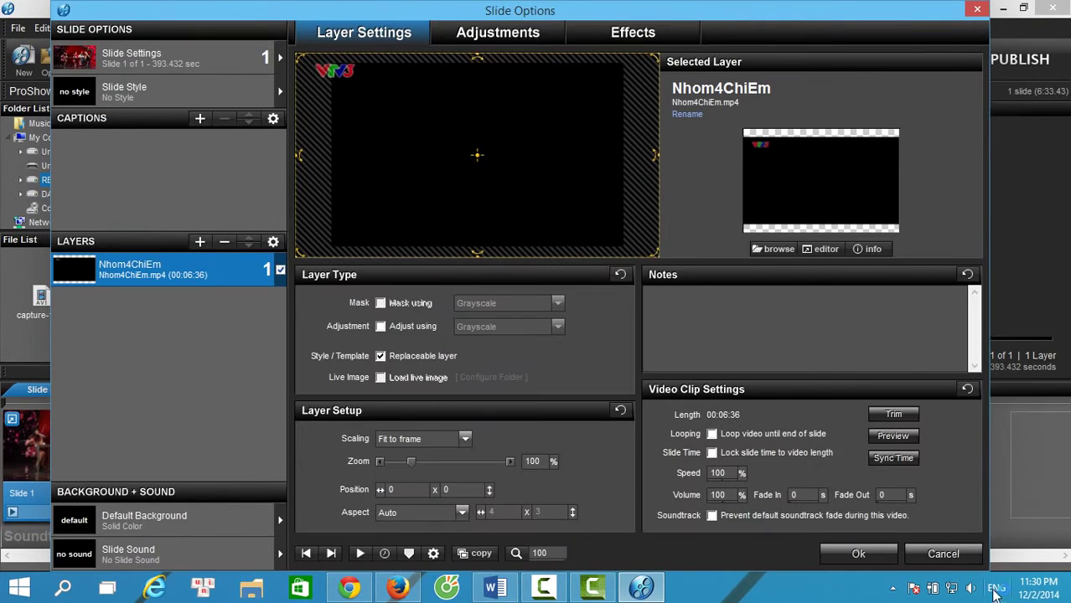
Trim the Nhom4ChiEm.mp4 video layer of Slide 1 to start at 390 seconds and apply the slide options
click(858, 553)
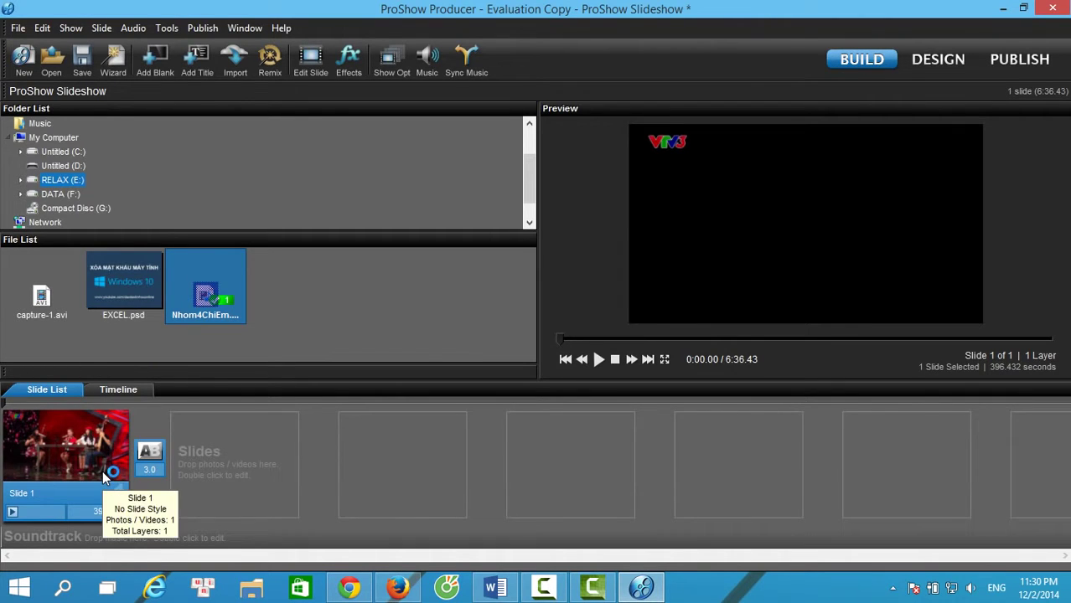
double_click(90, 439)
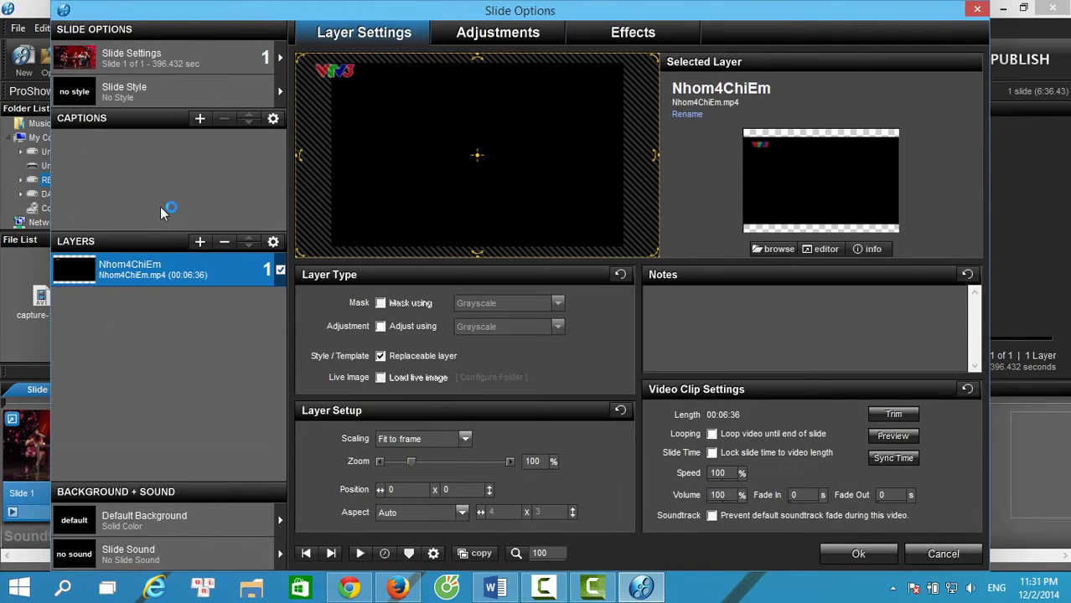
click(888, 415)
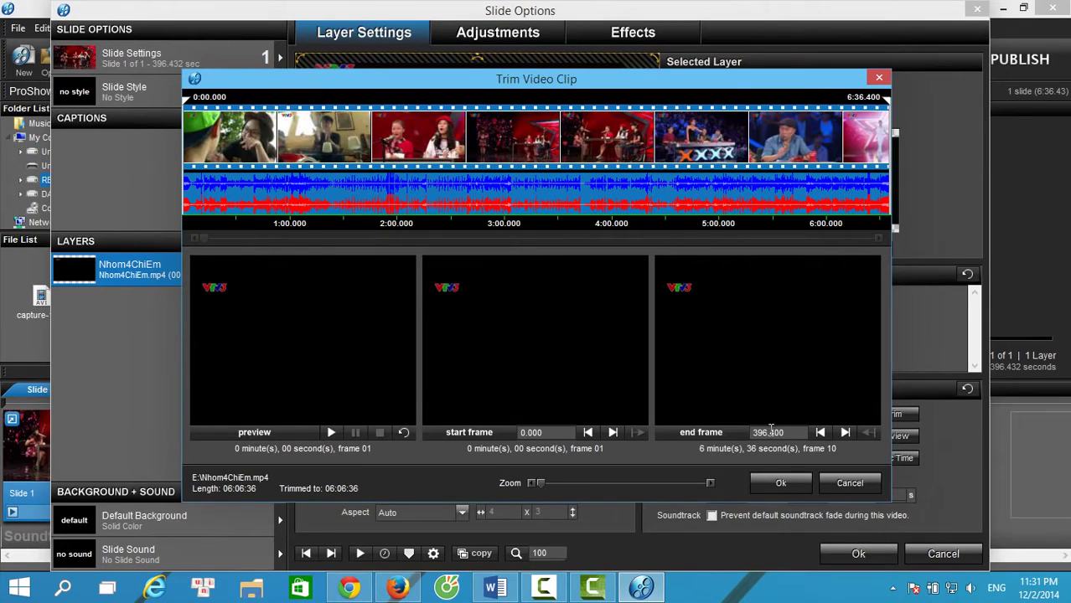
drag(798, 433, 744, 433)
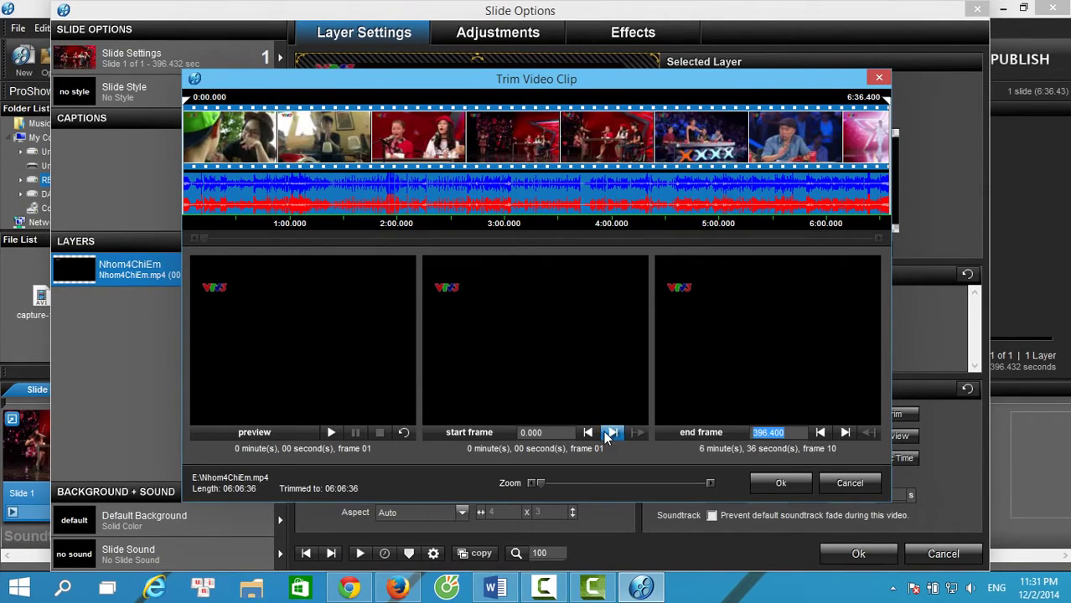
click(563, 433)
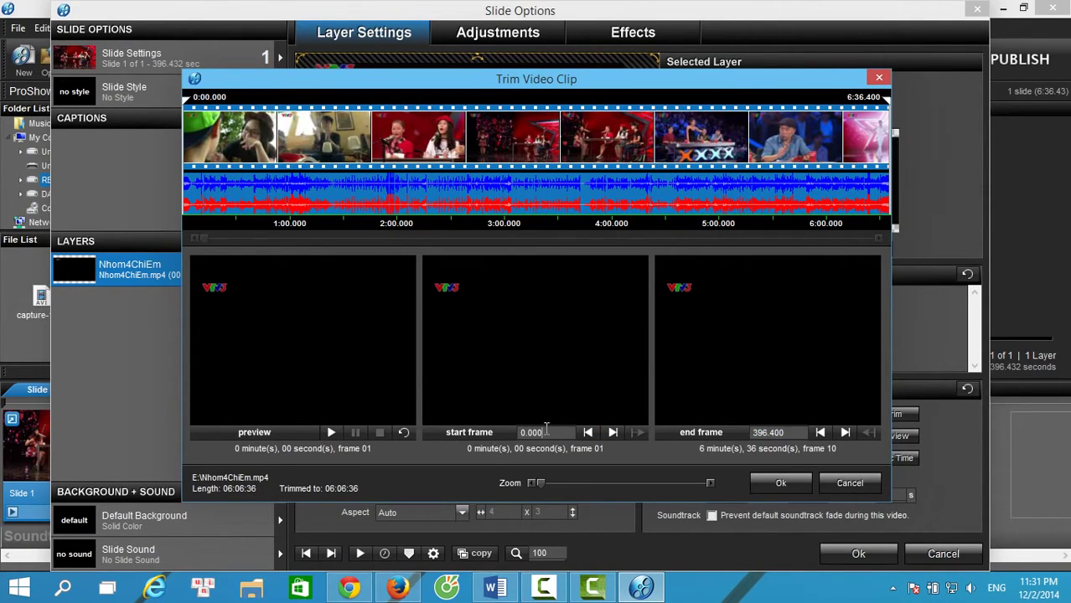
drag(547, 430, 444, 438)
text(390)
key(Tab)
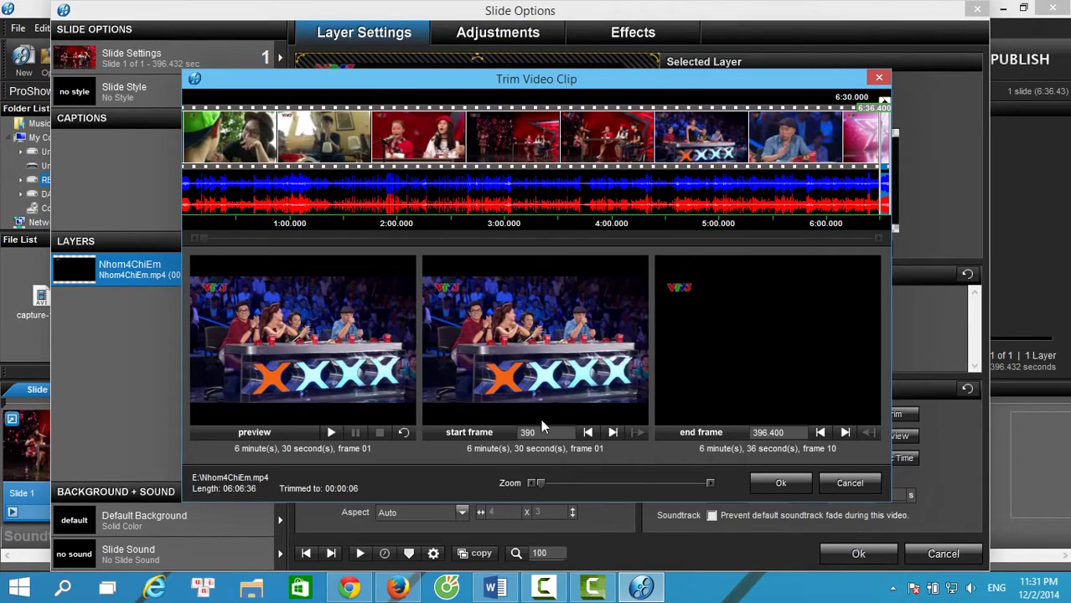
click(781, 483)
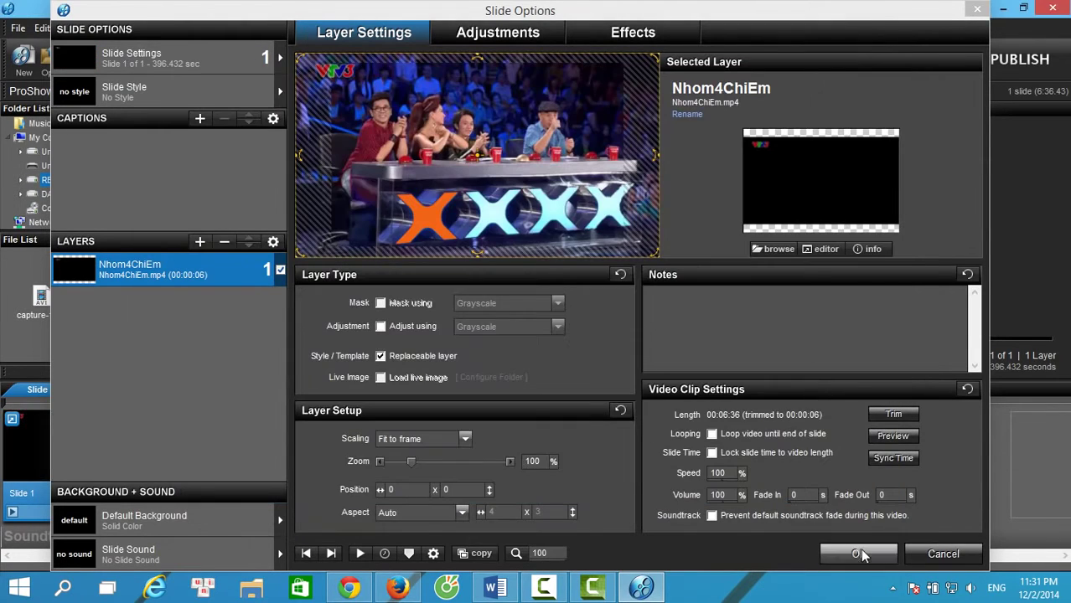
click(859, 551)
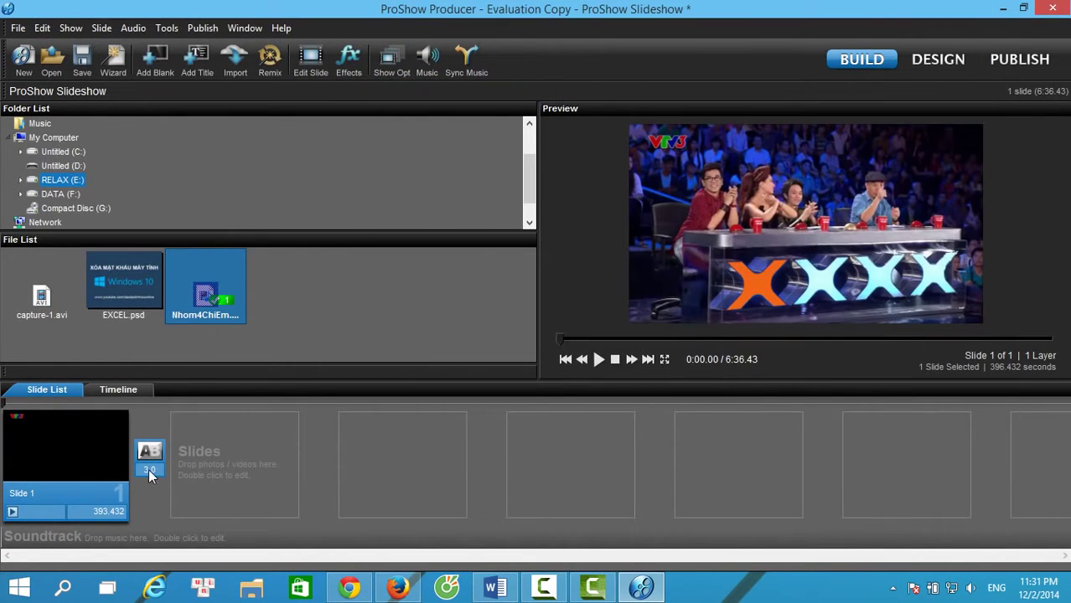
Set the transition time after Slide 1 to 0 and the slide's duration to 6 seconds, and preview the result
text(0)
key(Return)
click(117, 513)
text(6)
key(Return)
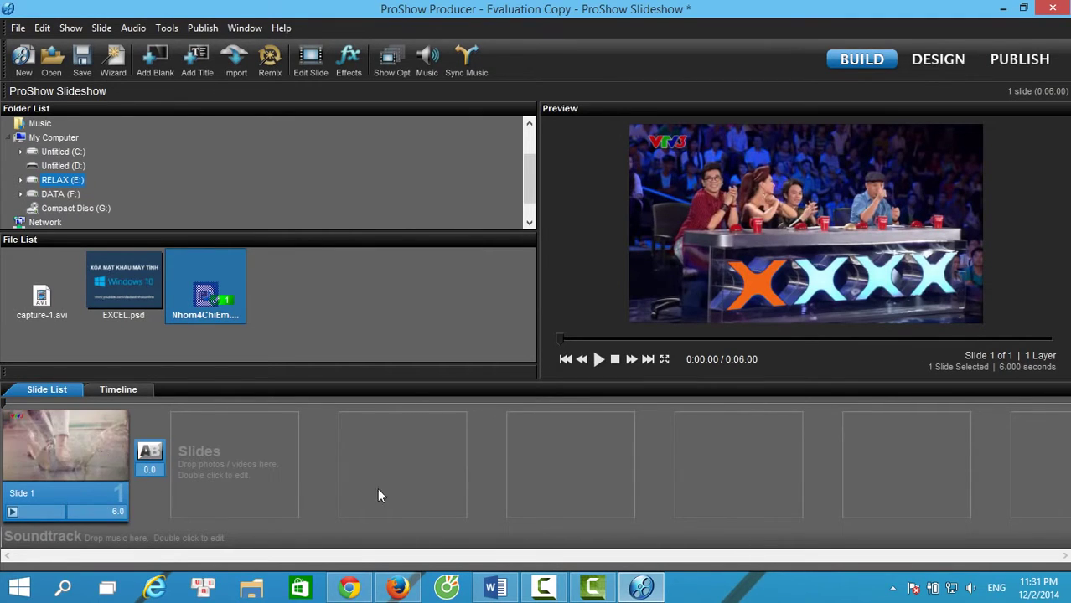
click(598, 361)
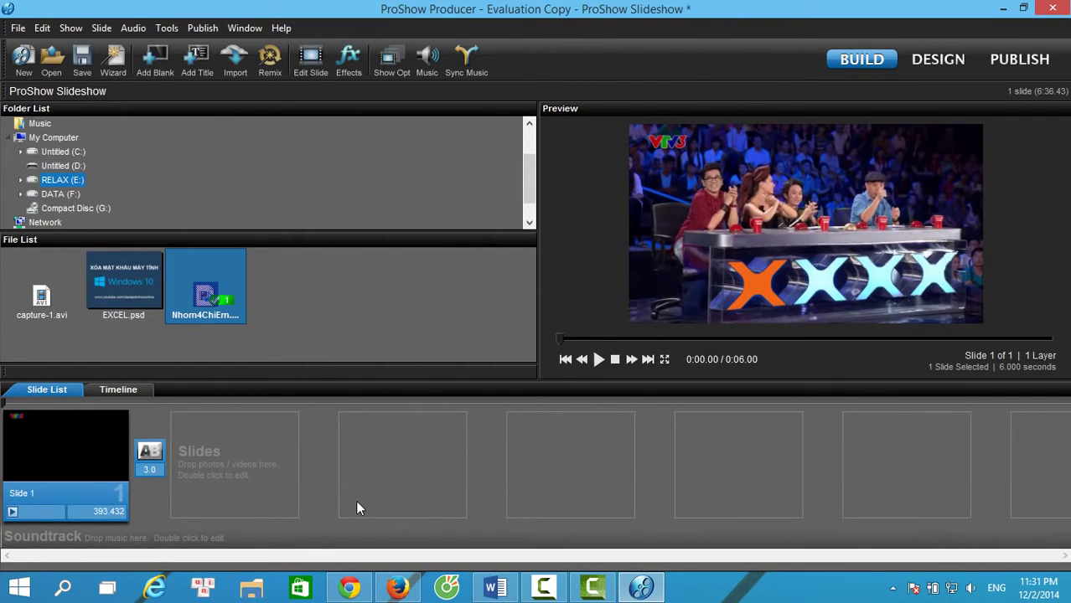
key(ctrl+e)
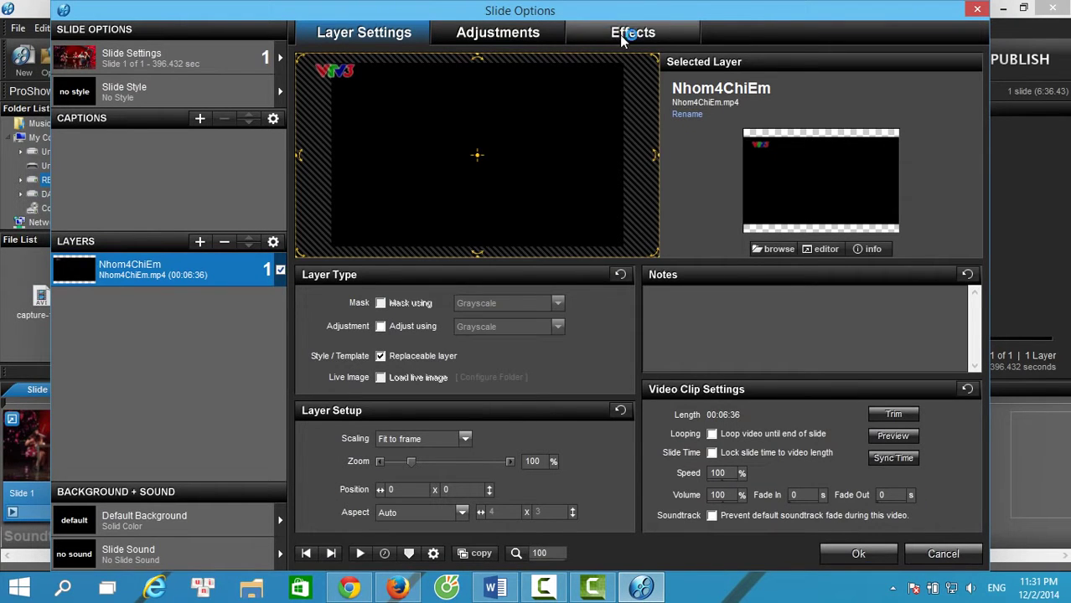
click(888, 416)
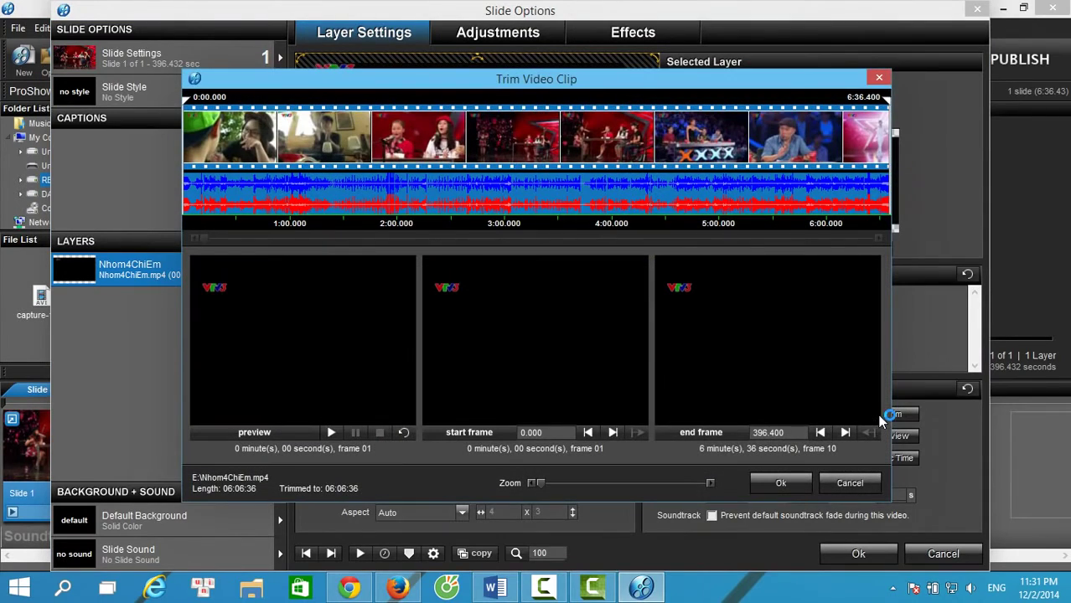
click(879, 78)
click(976, 10)
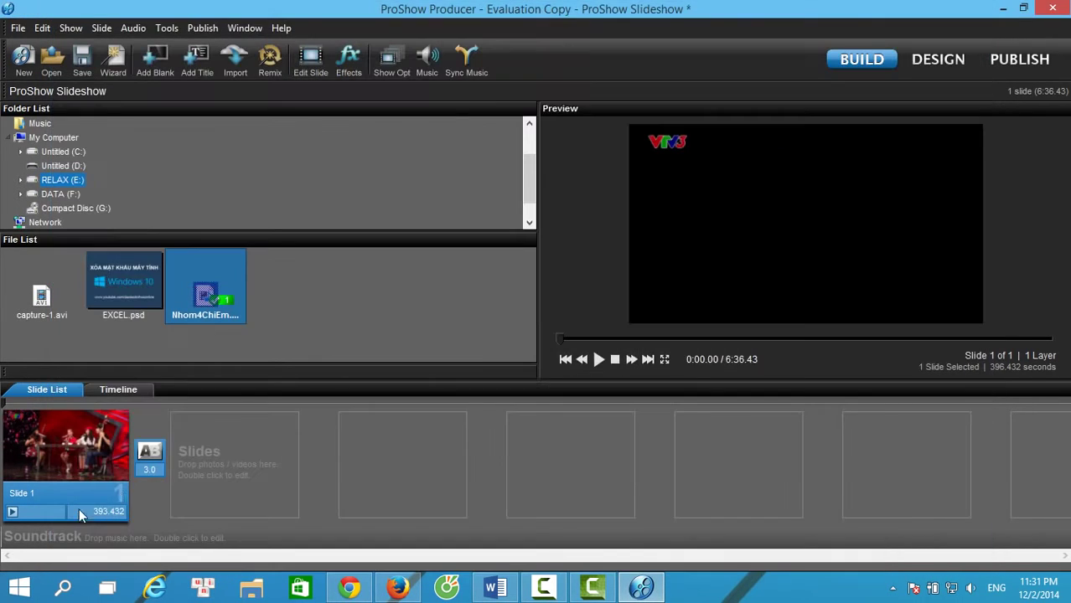
Find the cut point at about 1 minute 22 seconds in Slide 1's video and set the trim's start frame to 83 seconds
double_click(74, 455)
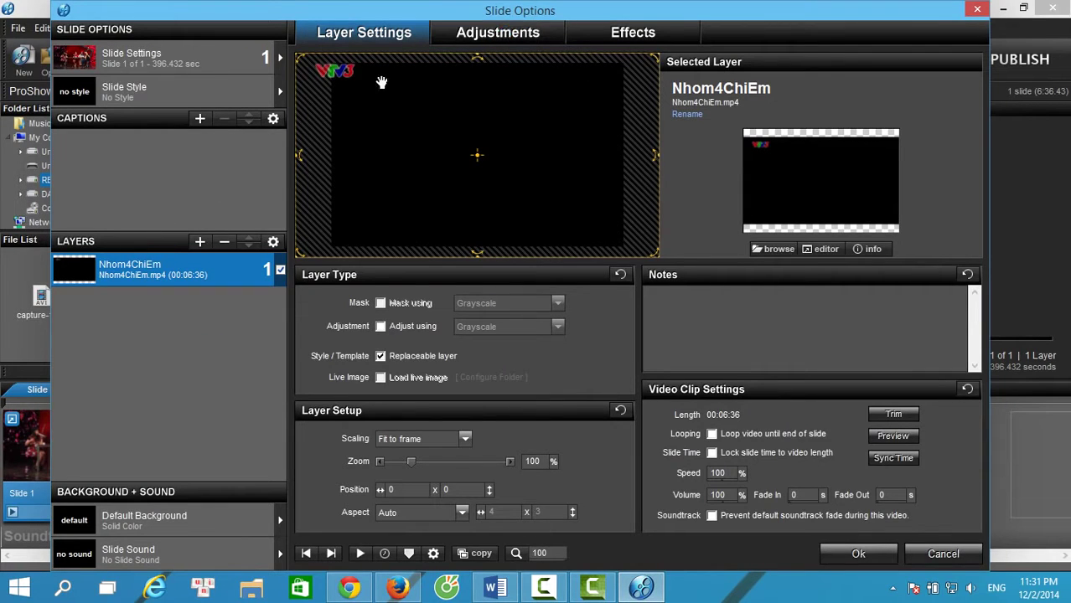
click(897, 414)
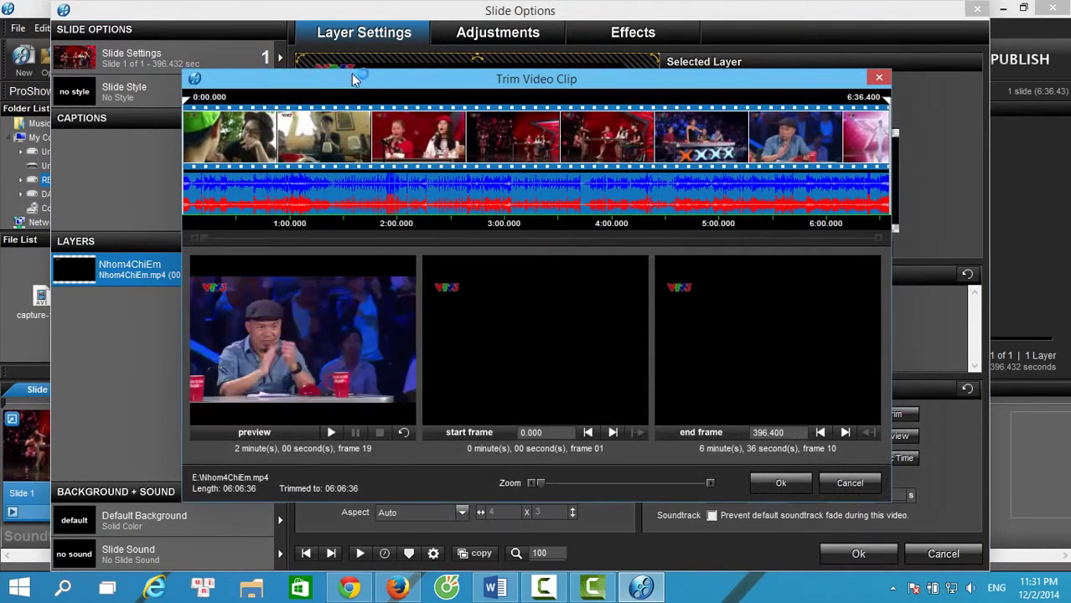
drag(188, 126, 325, 125)
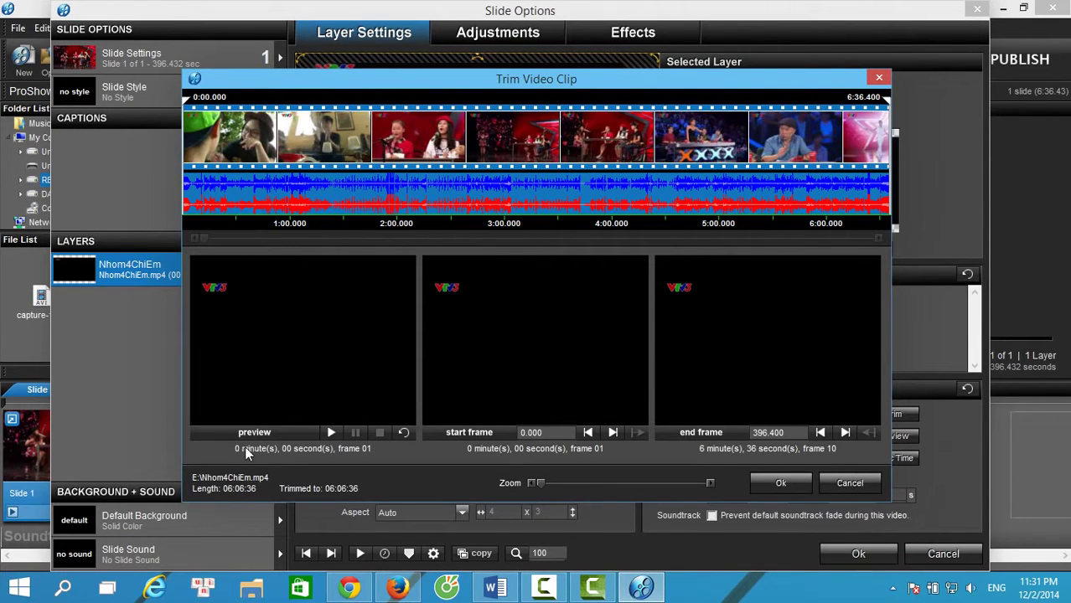
drag(260, 125, 332, 124)
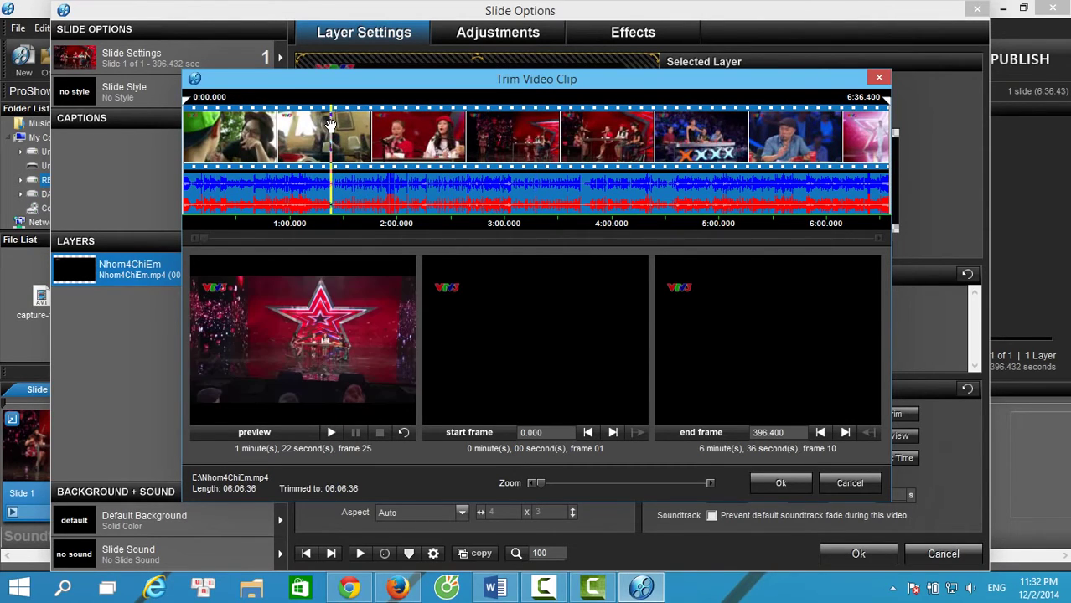
drag(549, 435, 486, 432)
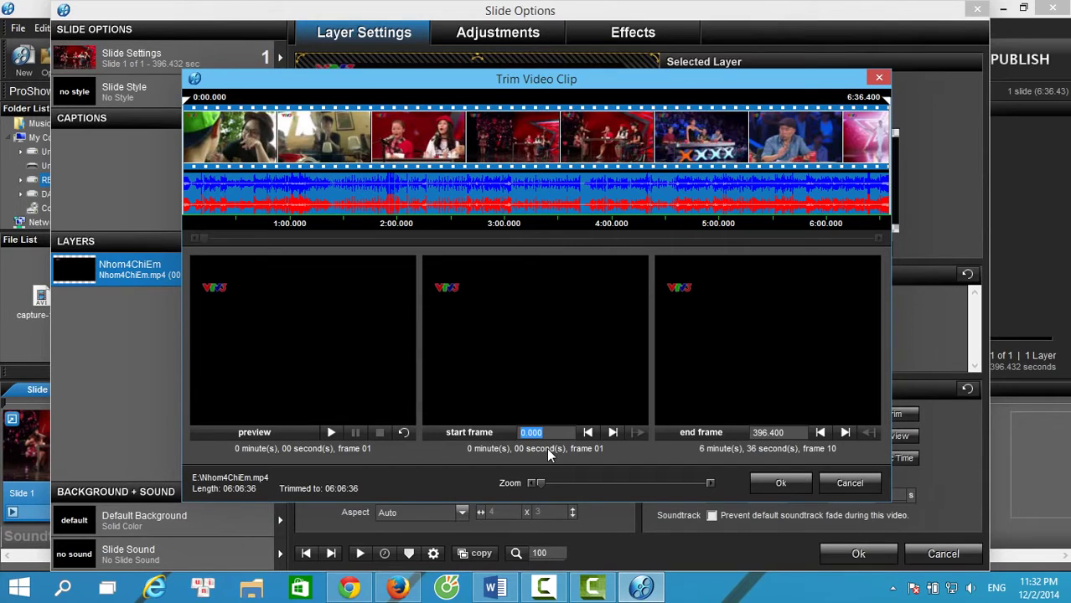
text(83)
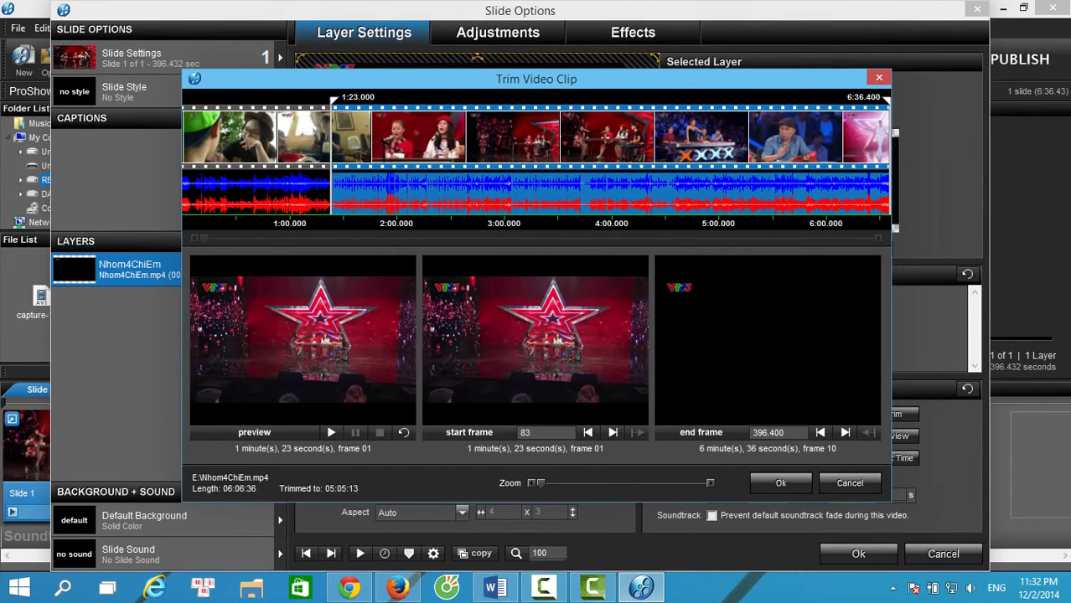